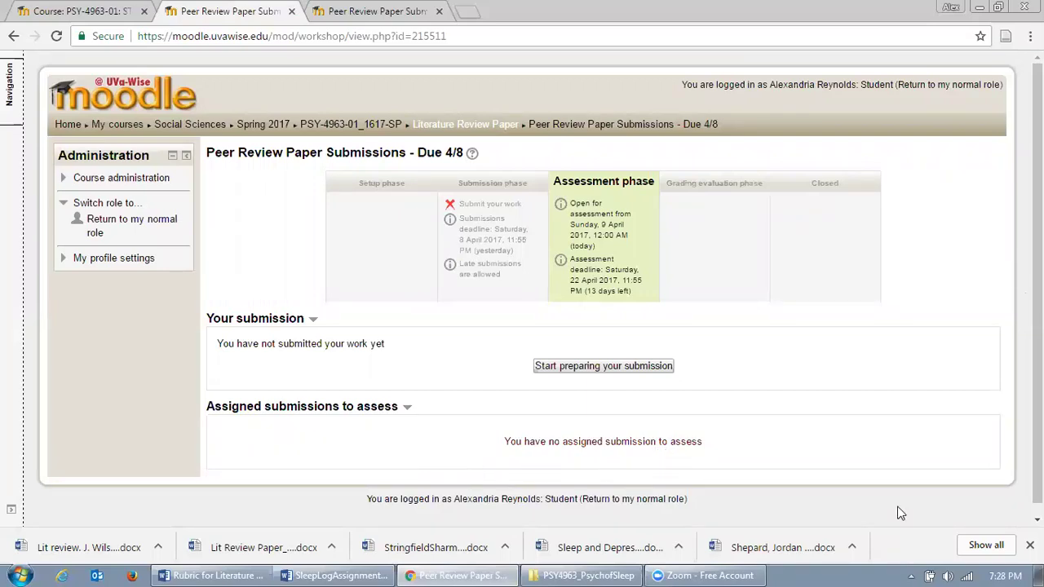
Step: Close the downloads bar and view the Criterion 1 level definitions in the peer review workshop's assessment form
click(1029, 544)
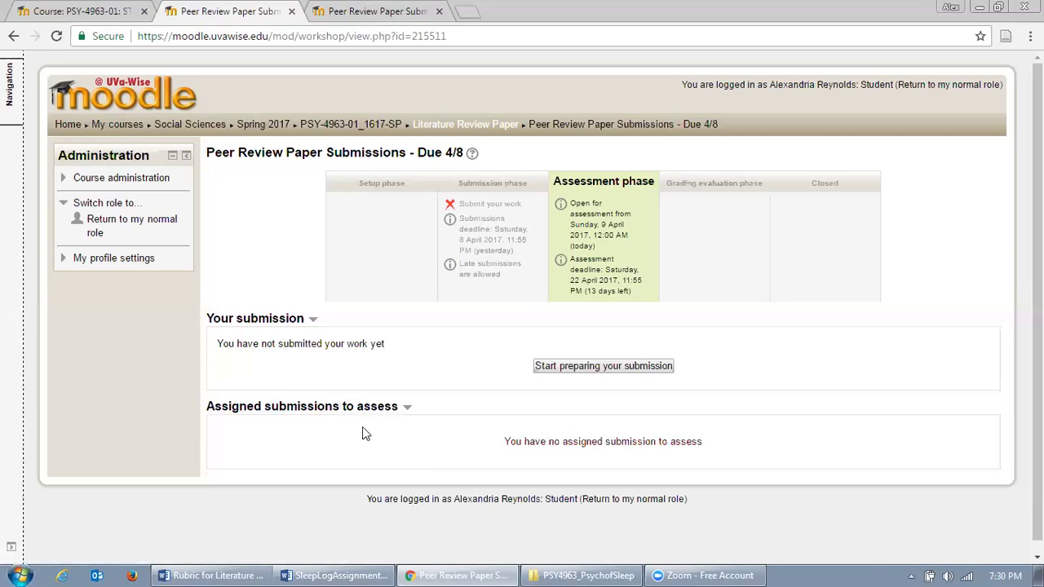
click(365, 13)
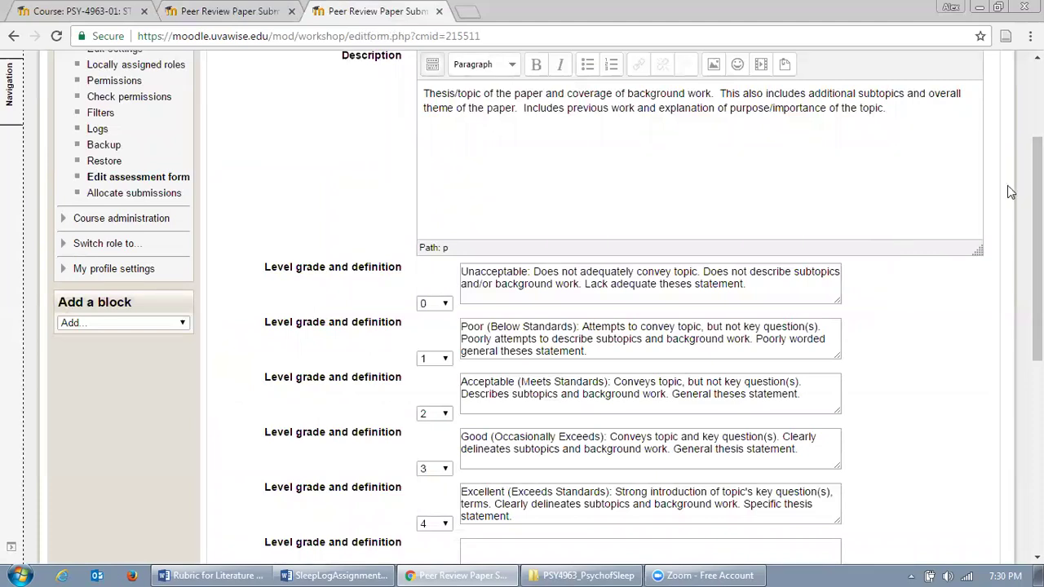
mouse_move(1037, 192)
mouse_down()
mouse_move(1037, 165)
mouse_move(1037, 201)
mouse_up()
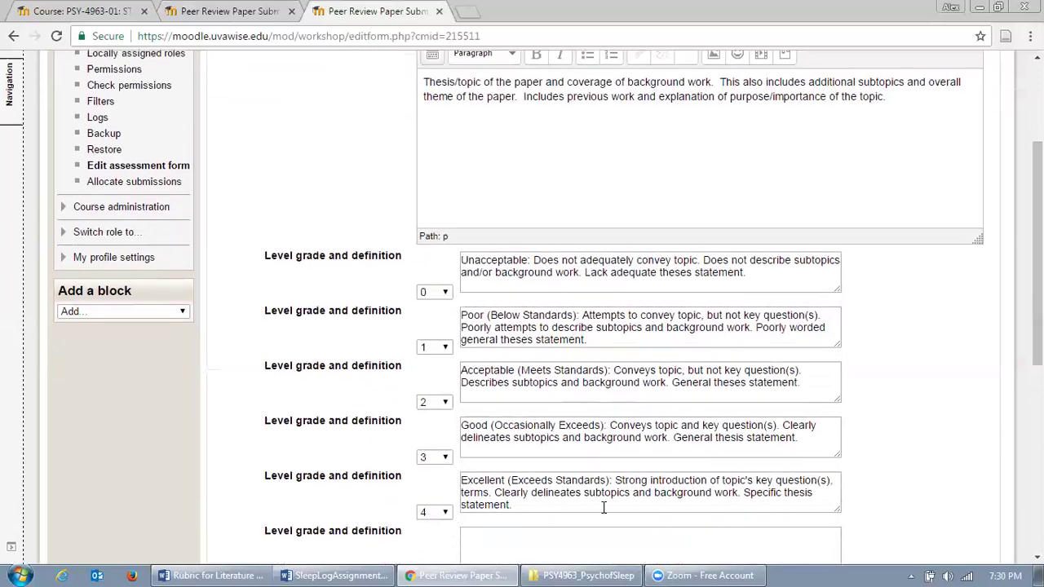
Step: Switch to Word to review Criterion 1 in the Rubric for Literature Review Paper document, and return to the Moodle assessment form
mouse_move(211, 568)
click(244, 519)
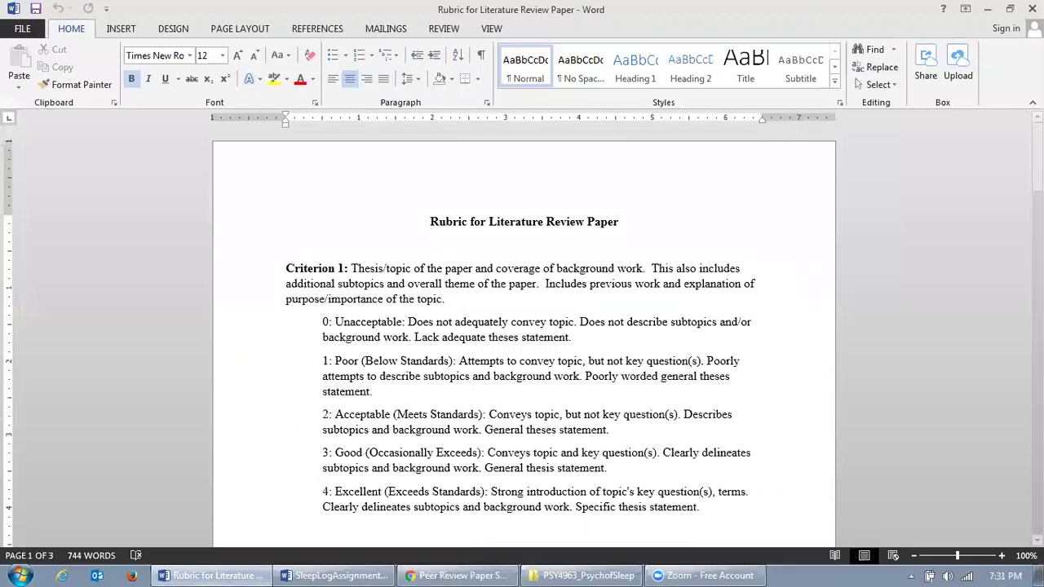
drag(1037, 163, 1037, 189)
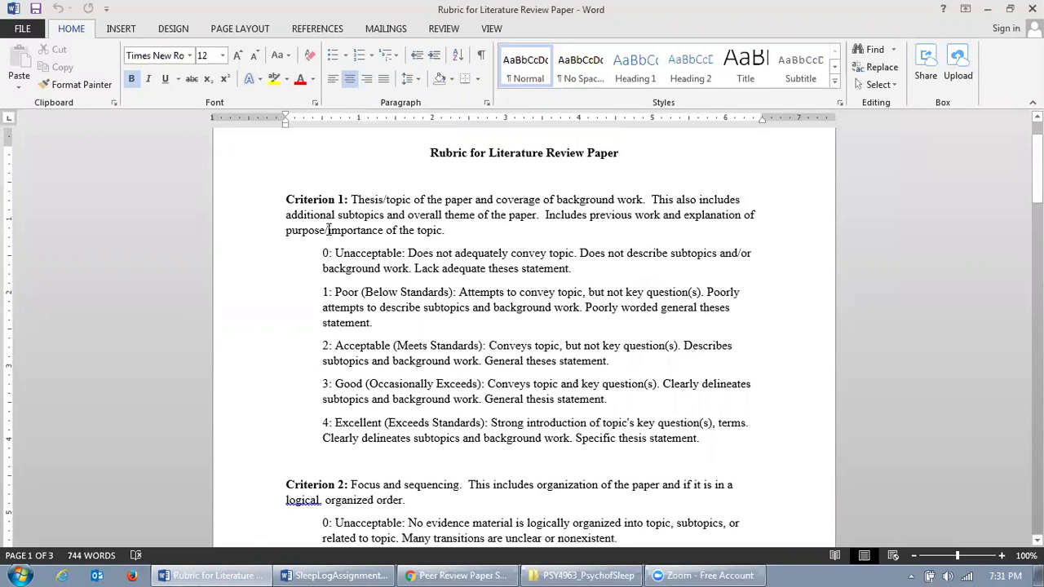
drag(1037, 168, 1037, 123)
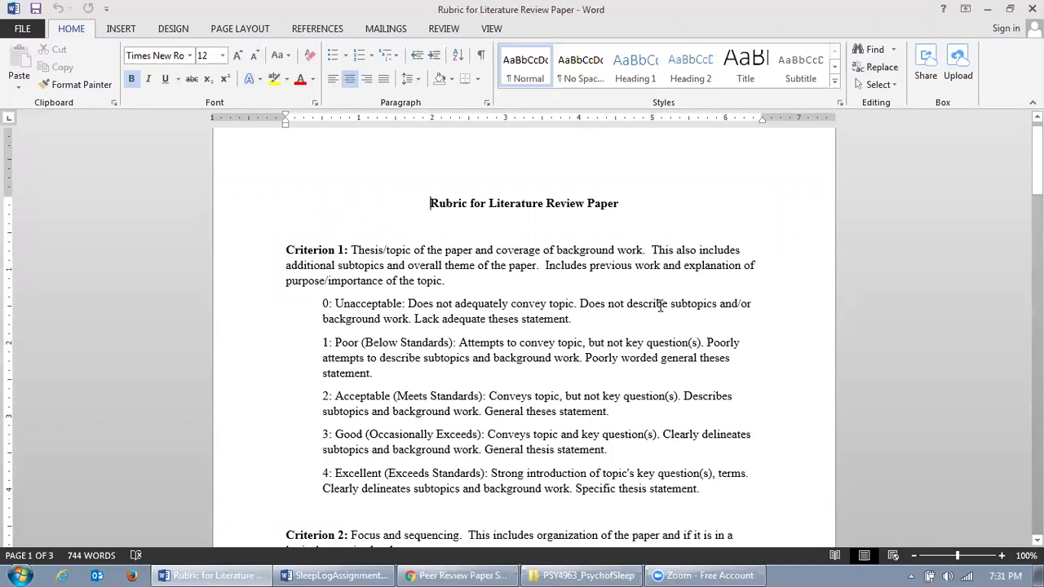
click(985, 9)
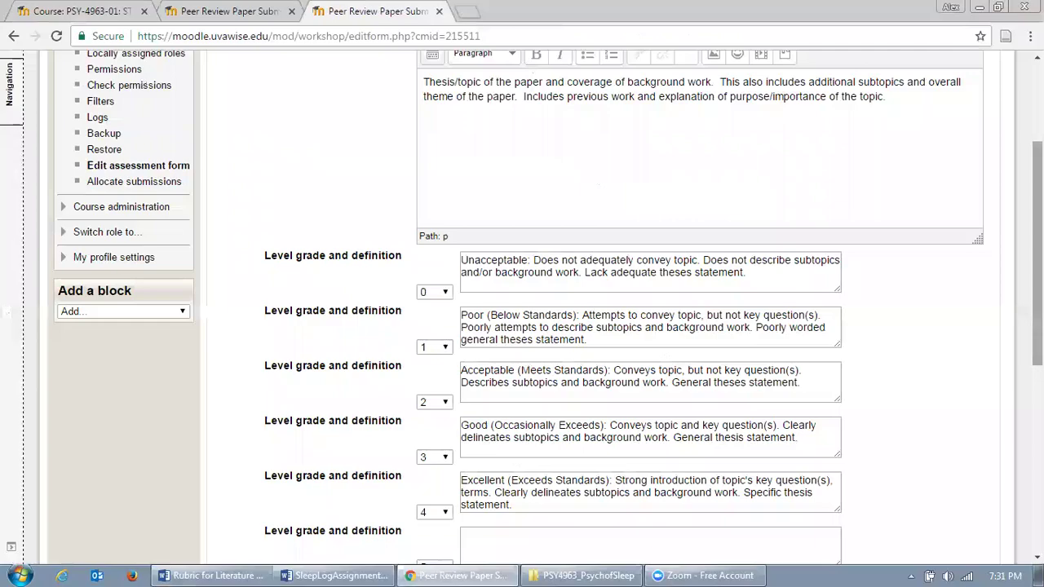
scroll(1037, 245, up, 2)
scroll(1014, 162, up, 2)
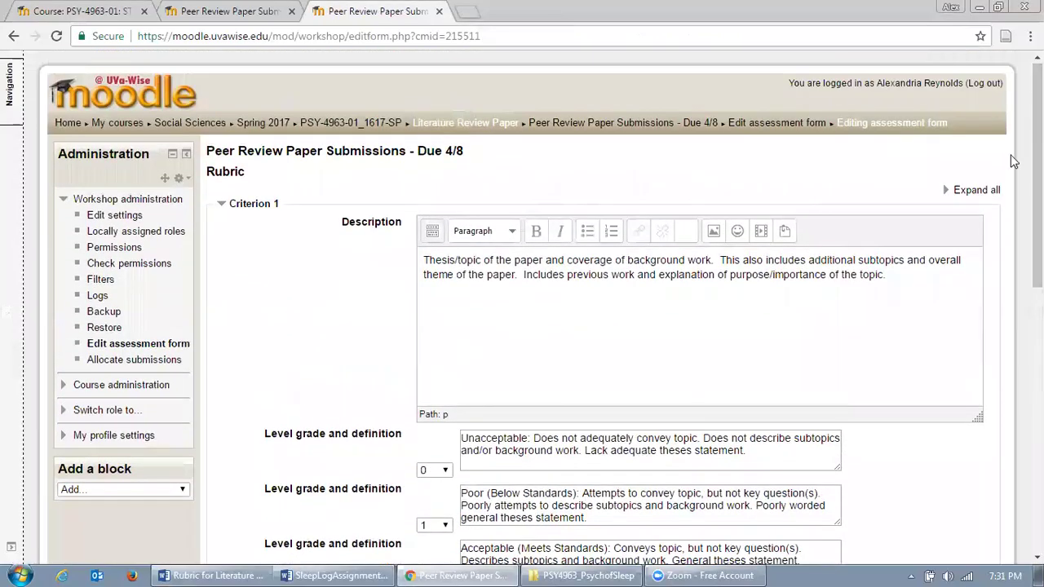
Step: Switch to the SleepLogAssignment_Info_Template document in Word and turn on Track Changes with the All Markup view
click(979, 7)
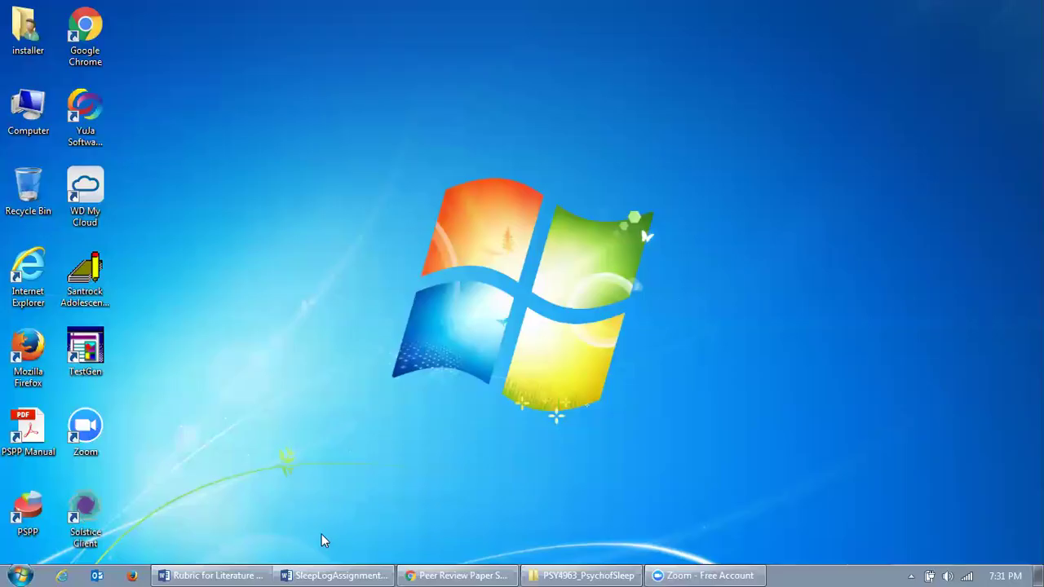
click(323, 571)
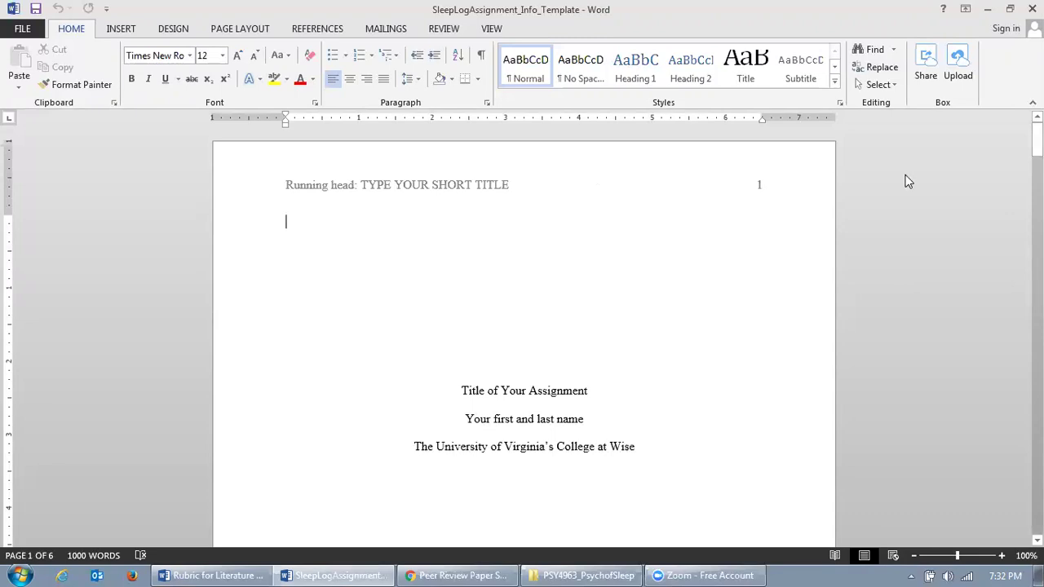
click(445, 30)
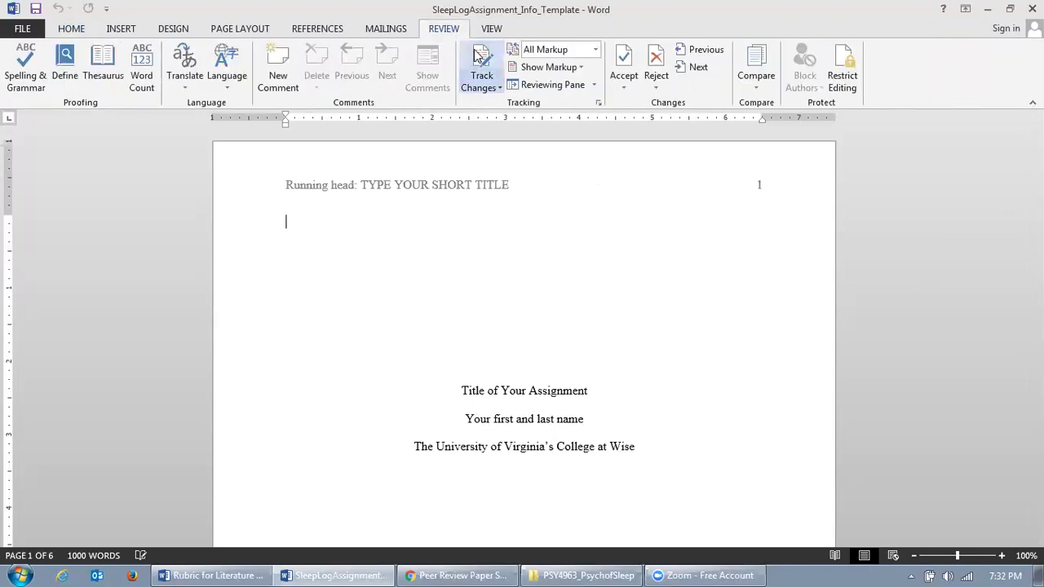
click(477, 54)
click(478, 57)
click(554, 50)
click(542, 84)
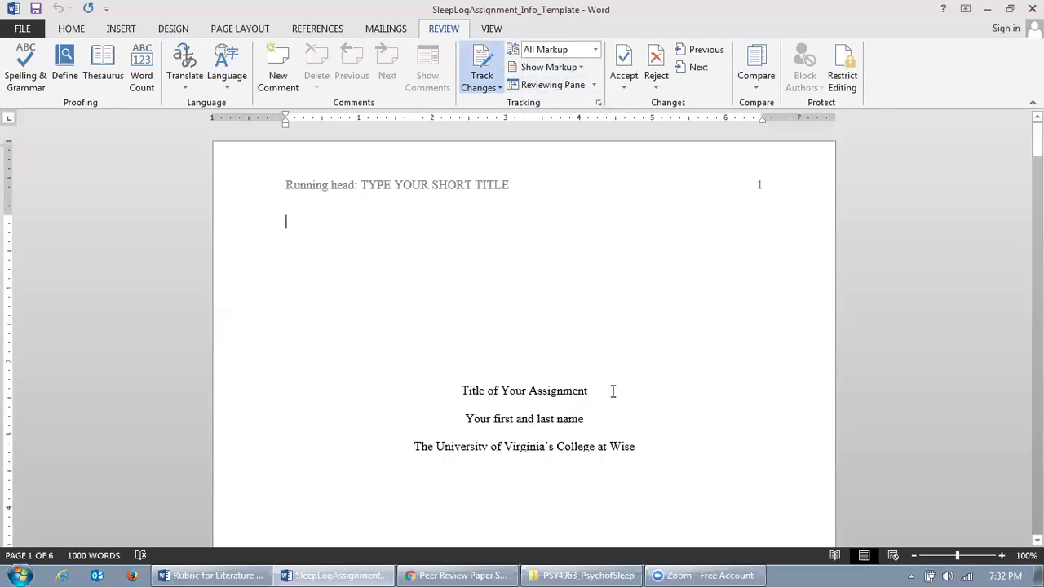
Step: Replace "Title of Your Assignment" on the title page with "Sleep Deprivation in College Students" as a tracked change
drag(595, 392, 475, 394)
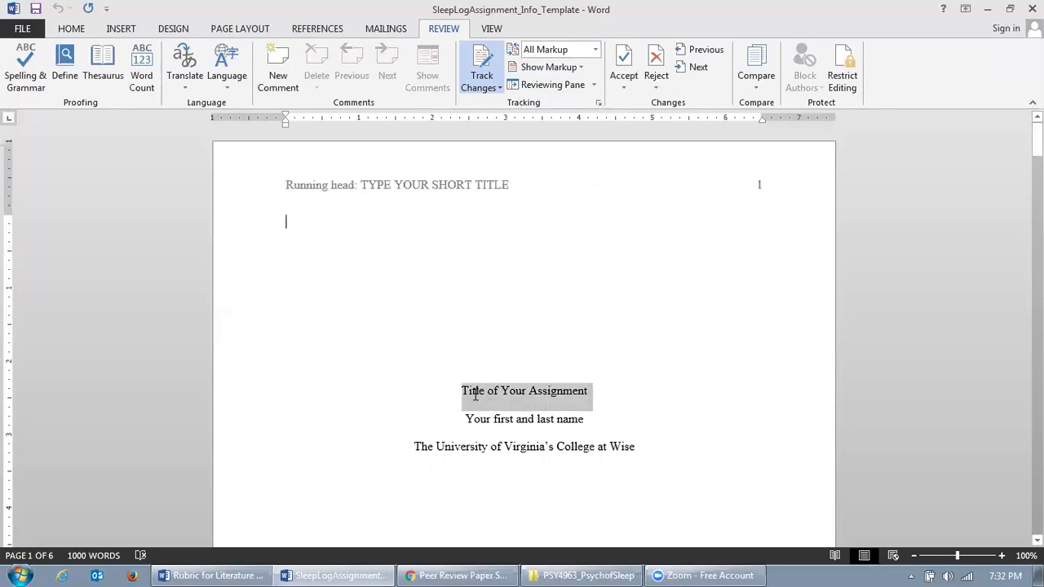
text(Sleep Depri)
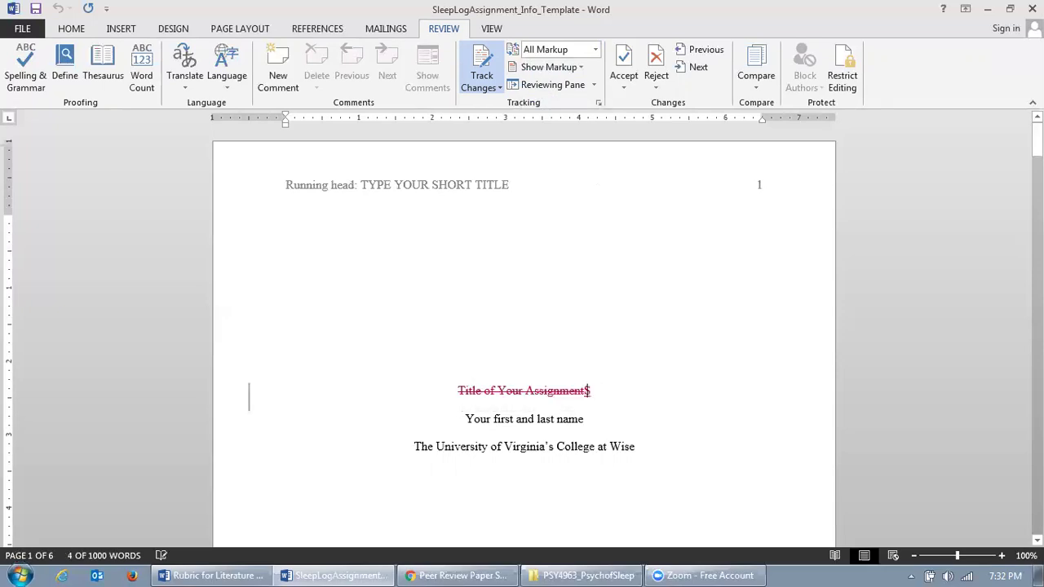
text(va)
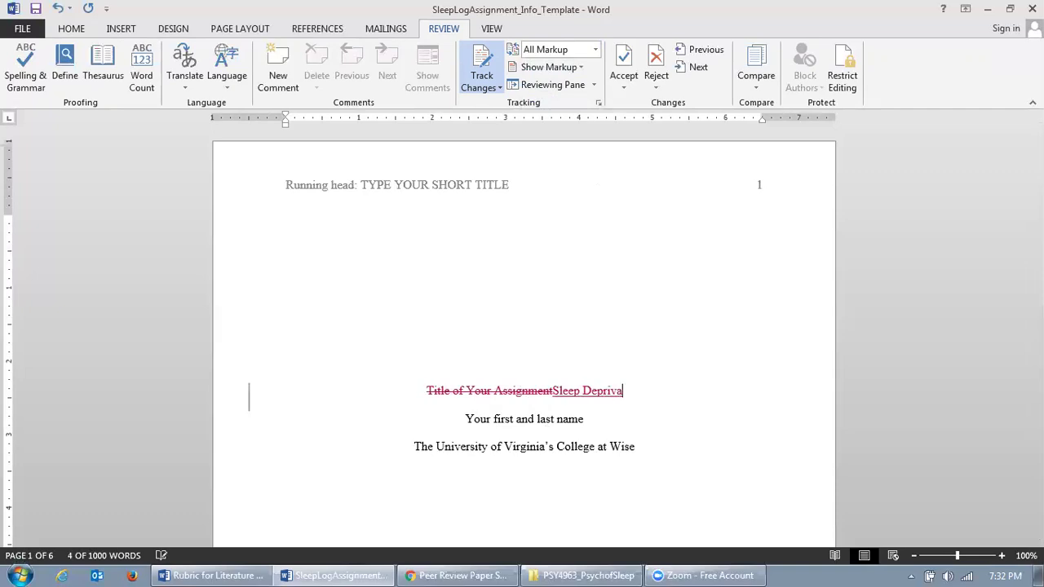
text(tion in College Students)
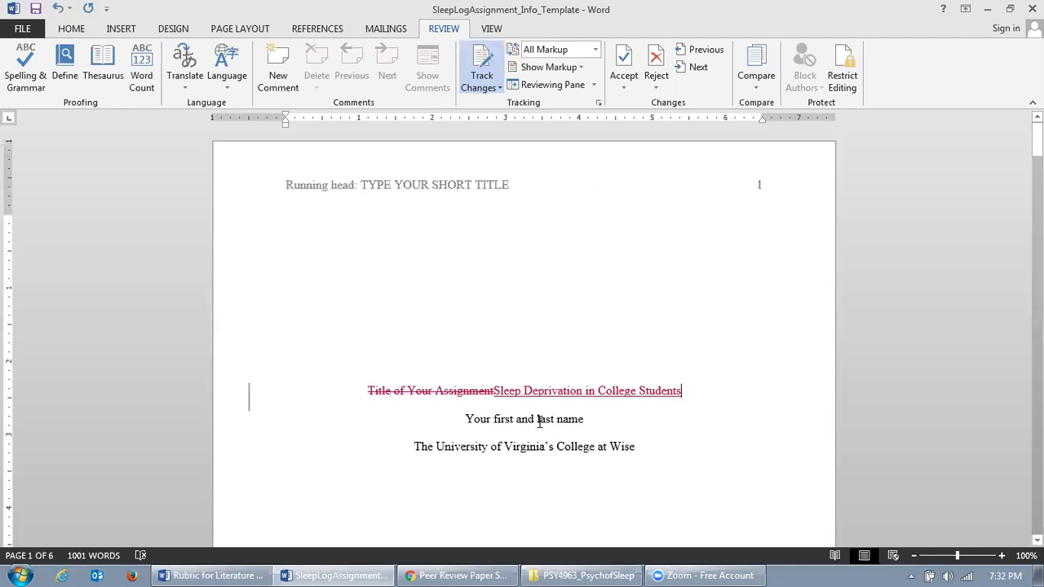
Step: Undo the tracked replacement of the assignment title
key(ctrl+z)
key(ctrl+z)
key(ctrl+z)
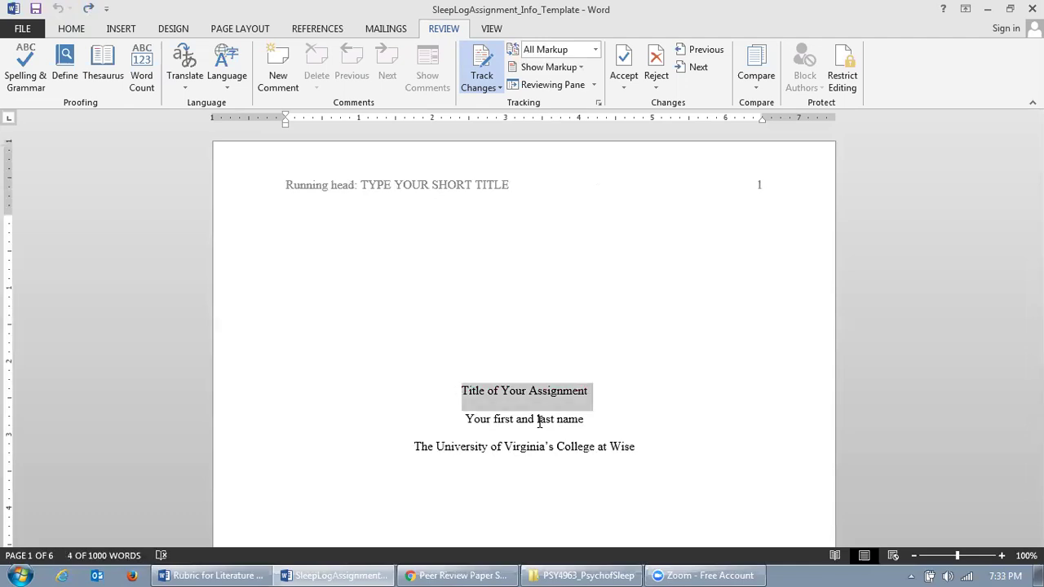
Step: Add a comment to the assignment title reading "Change this information to your actual title"
click(278, 85)
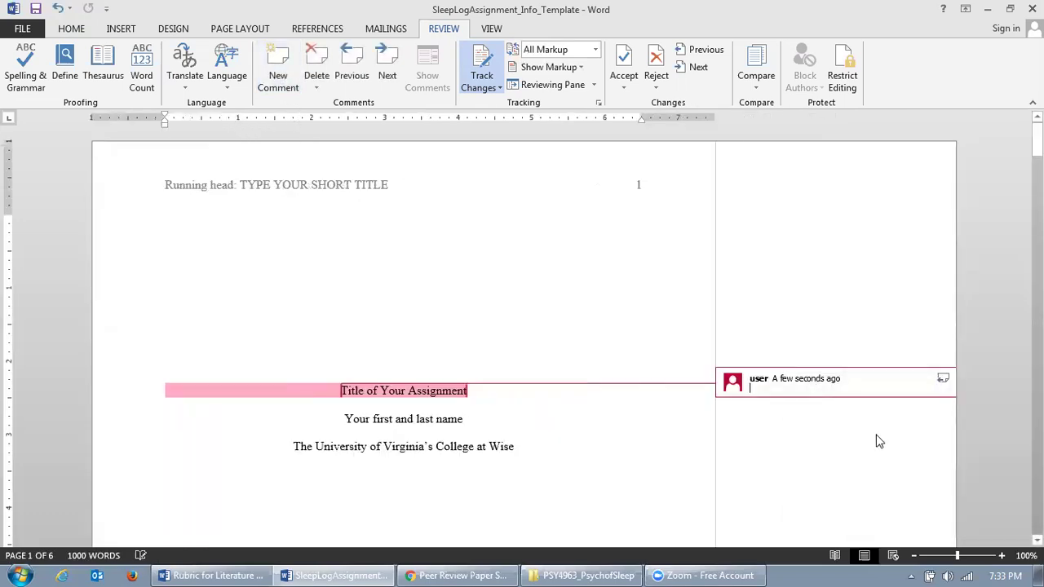
text(Change )
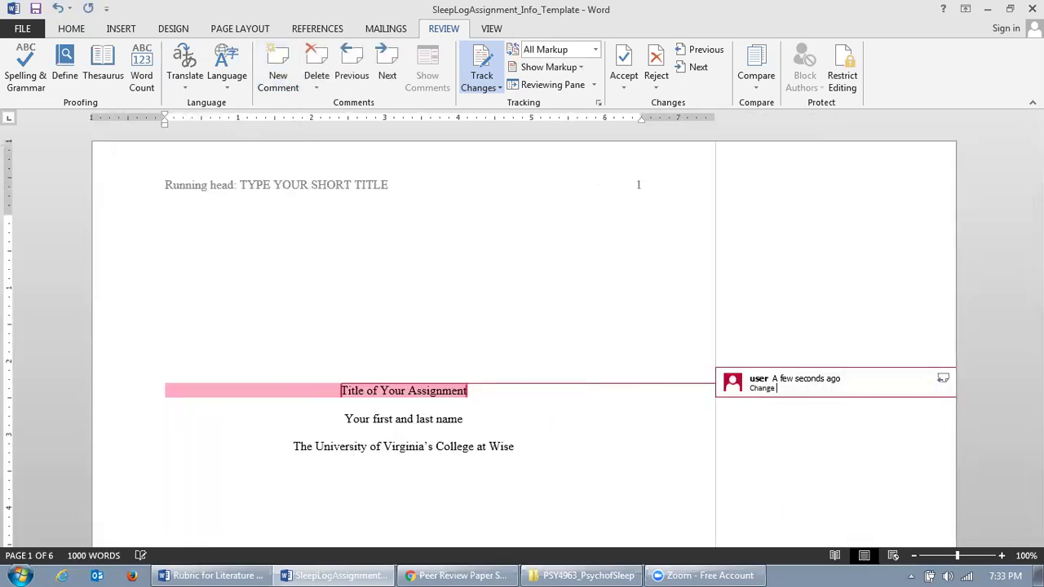
text(this information to you r actual title)
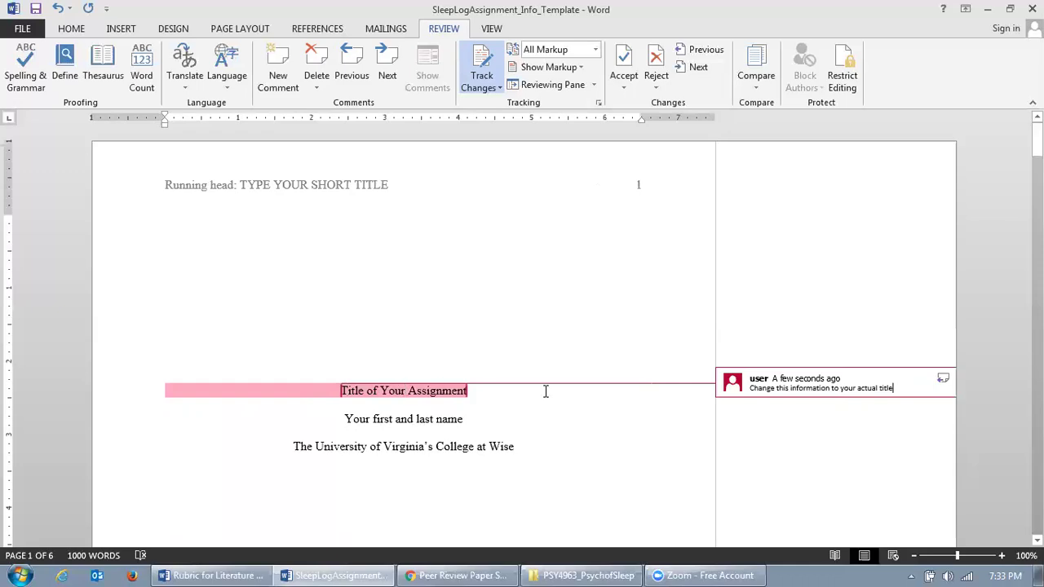
Step: Comment on the word "name" on the title page with "You should have a running head on your title page."
double_click(448, 419)
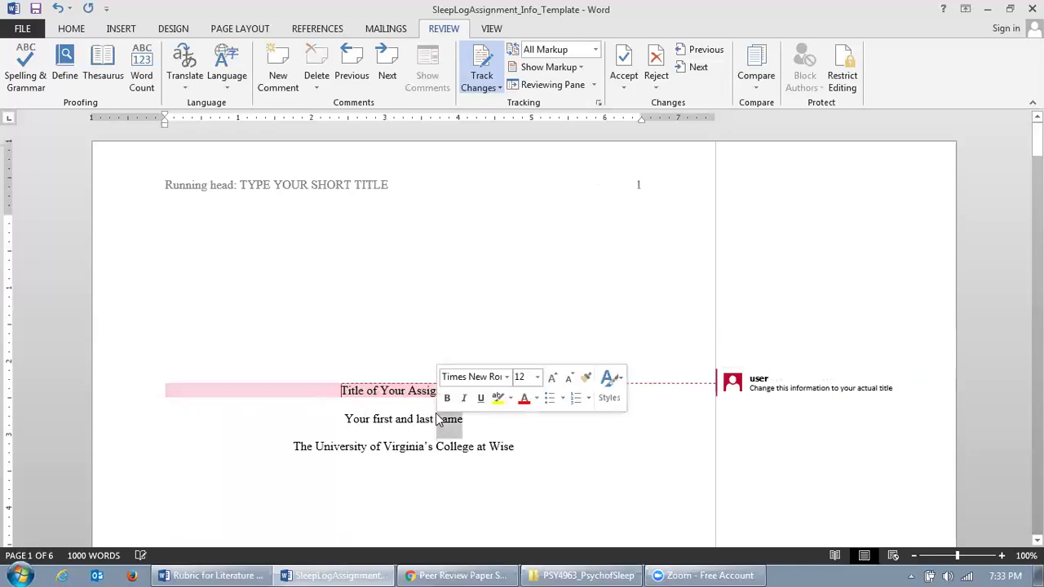
click(285, 74)
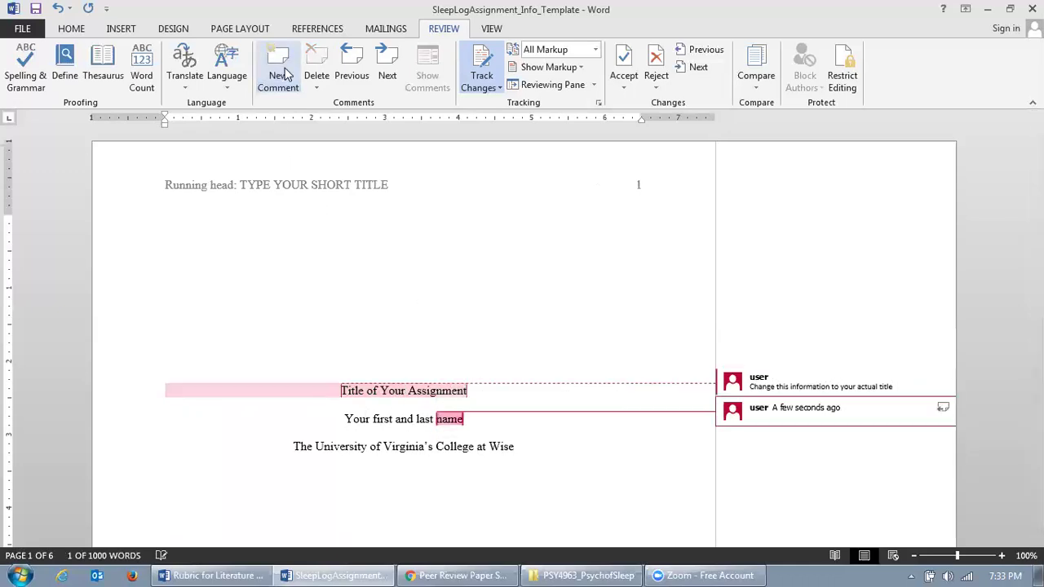
text(You shou)
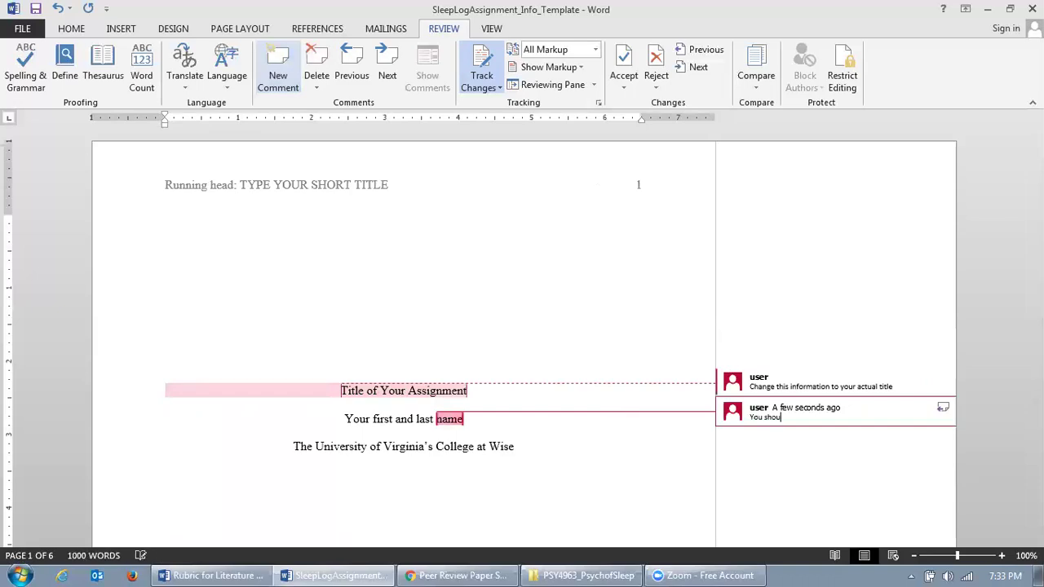
text(ld have a running head on your first page)
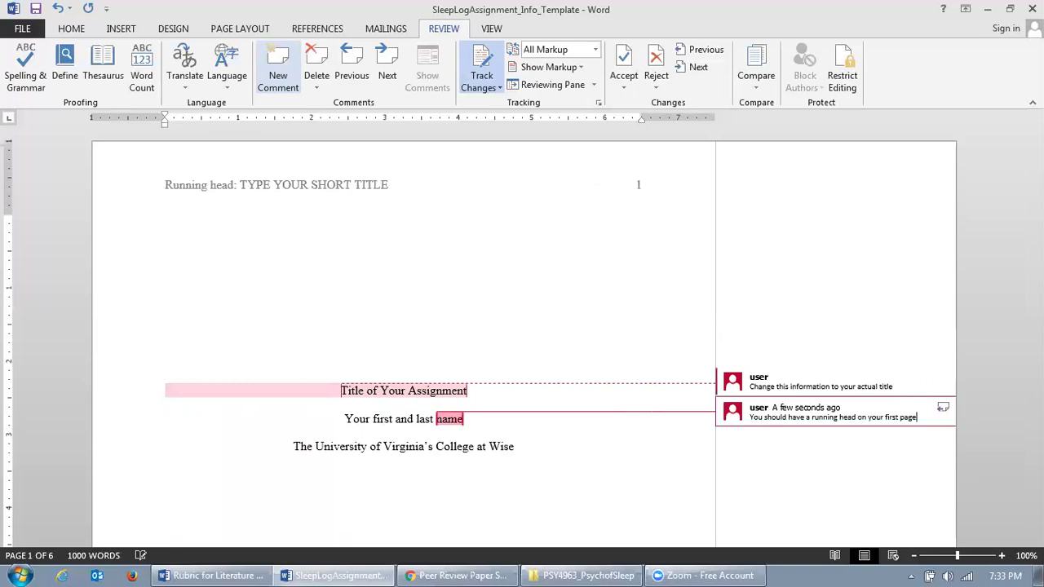
key(BackSpace)
key(BackSpace)
key(BackSpace)
key(BackSpace)
key(BackSpace)
key(BackSpace)
key(BackSpace)
key(BackSpace)
key(BackSpace)
key(BackSpace)
text(title page.)
Step: Comment on the word "versa" ending page 3's first paragraph with "Work on rewording for clarity."
drag(1036, 141, 885, 206)
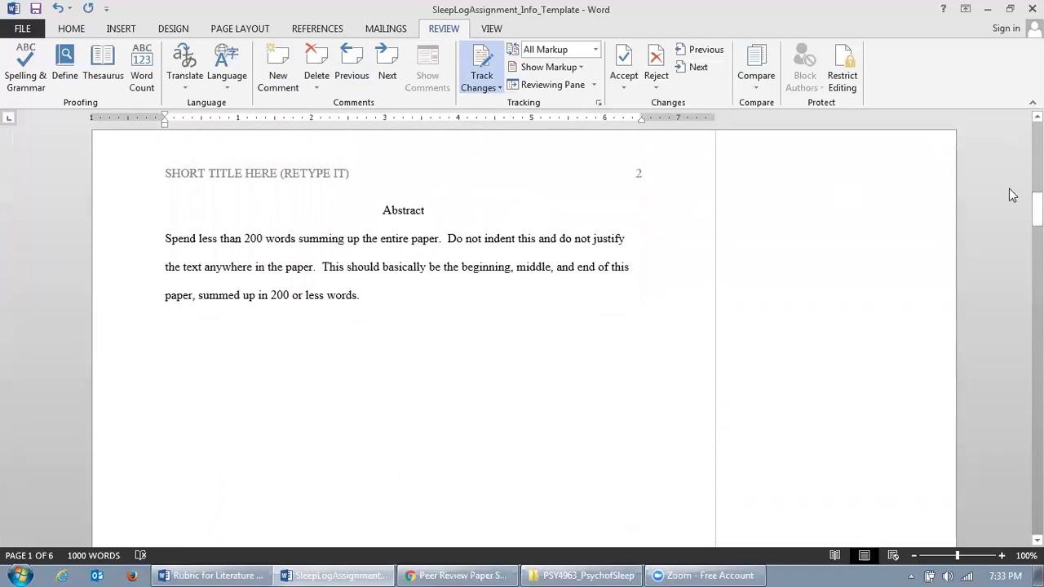
mouse_move(1036, 204)
mouse_down()
mouse_move(1036, 217)
mouse_move(1036, 204)
mouse_up()
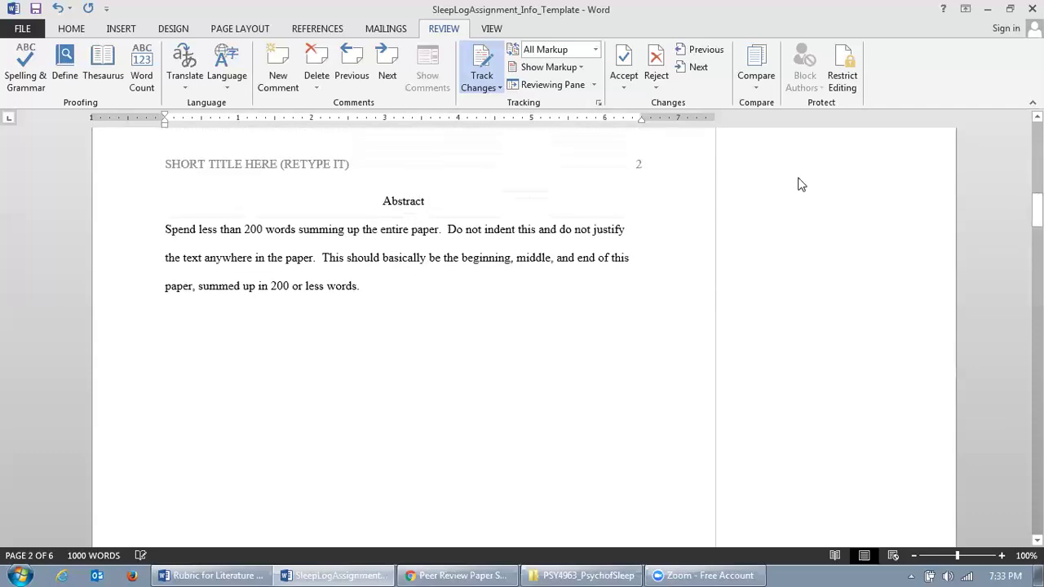
click(166, 229)
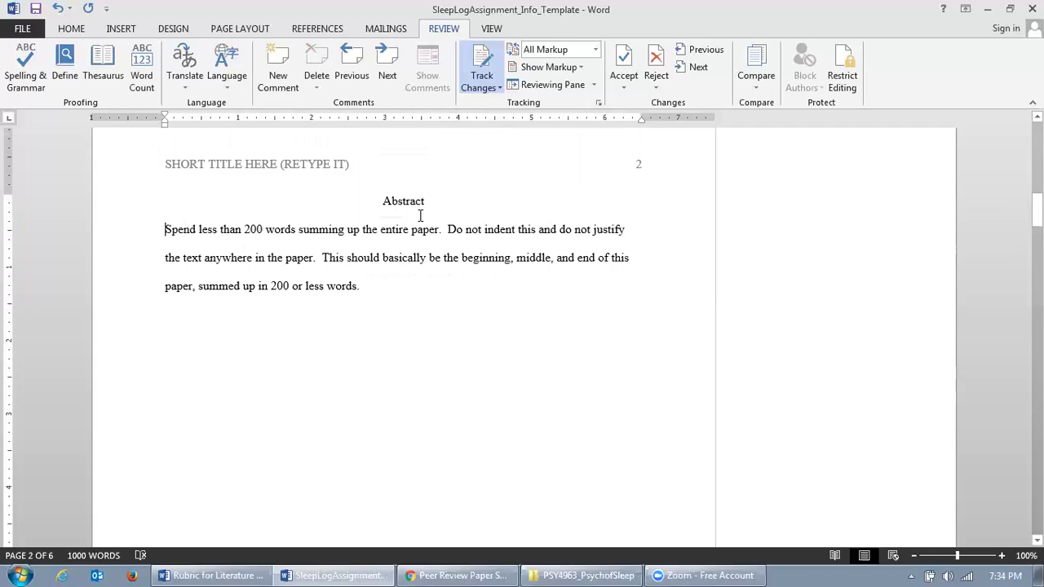
drag(1036, 211, 1036, 276)
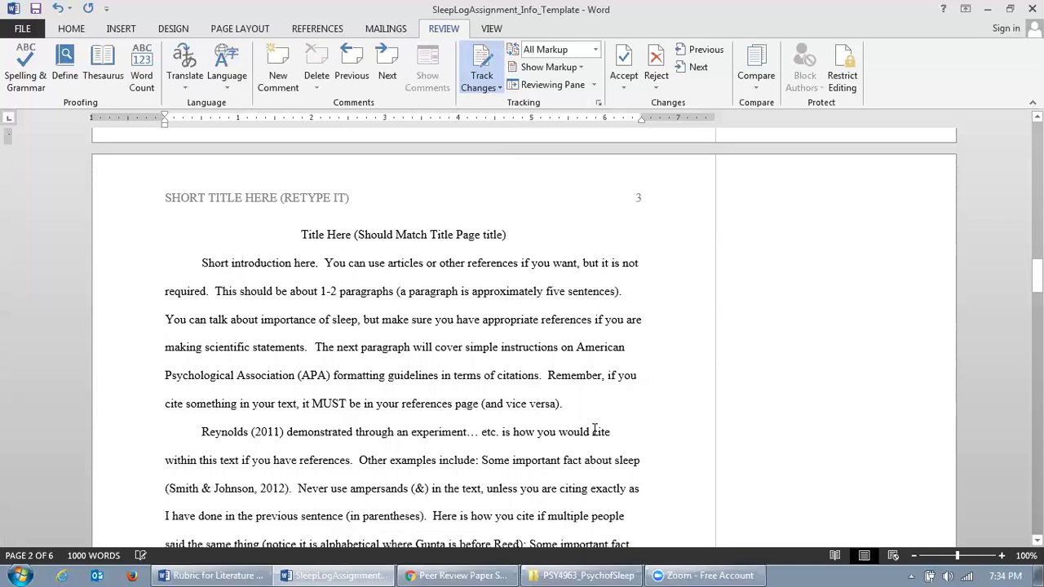
drag(1037, 275, 1036, 282)
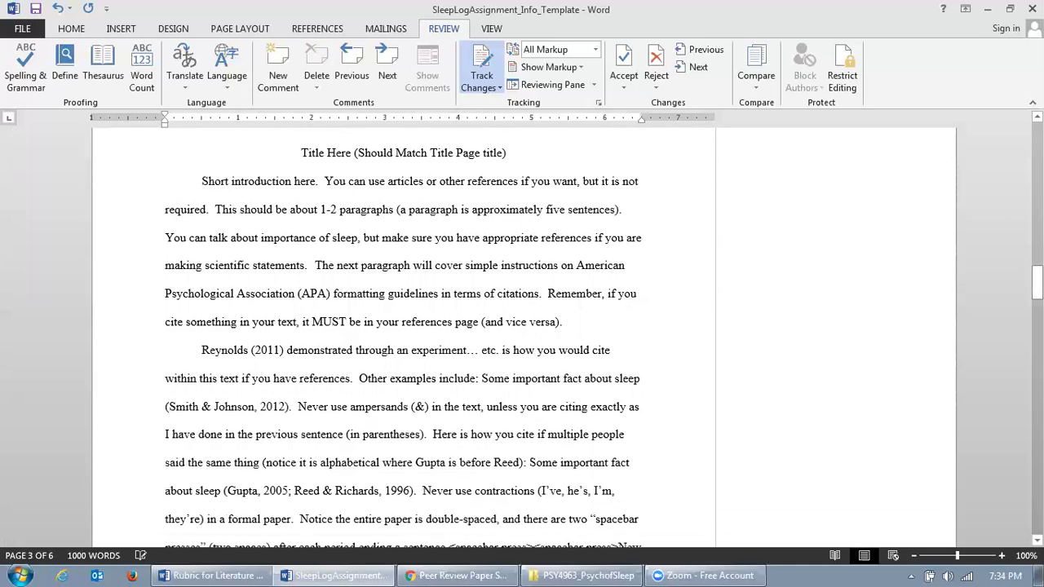
double_click(542, 322)
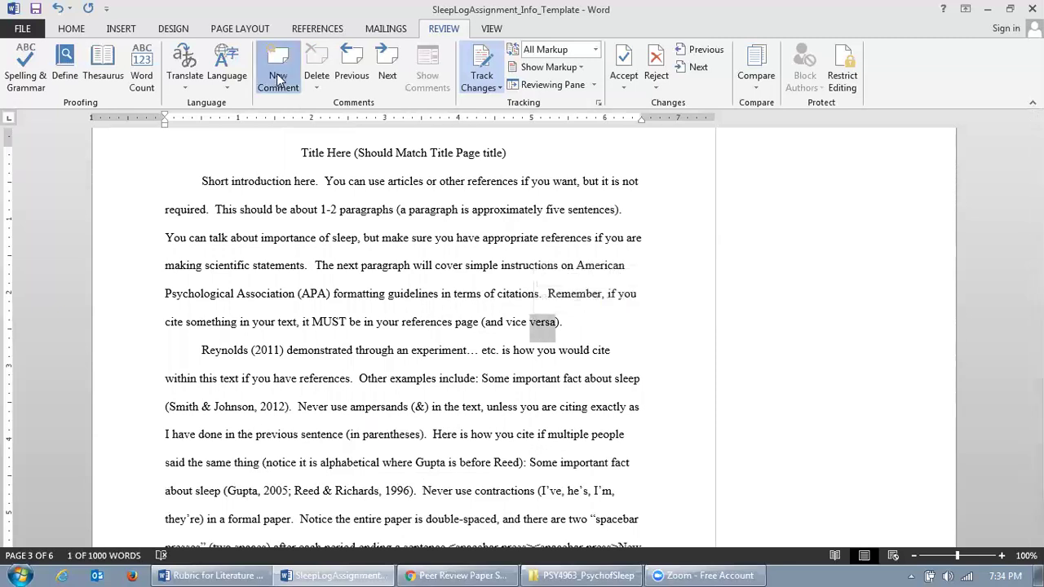
click(277, 67)
text(Work on)
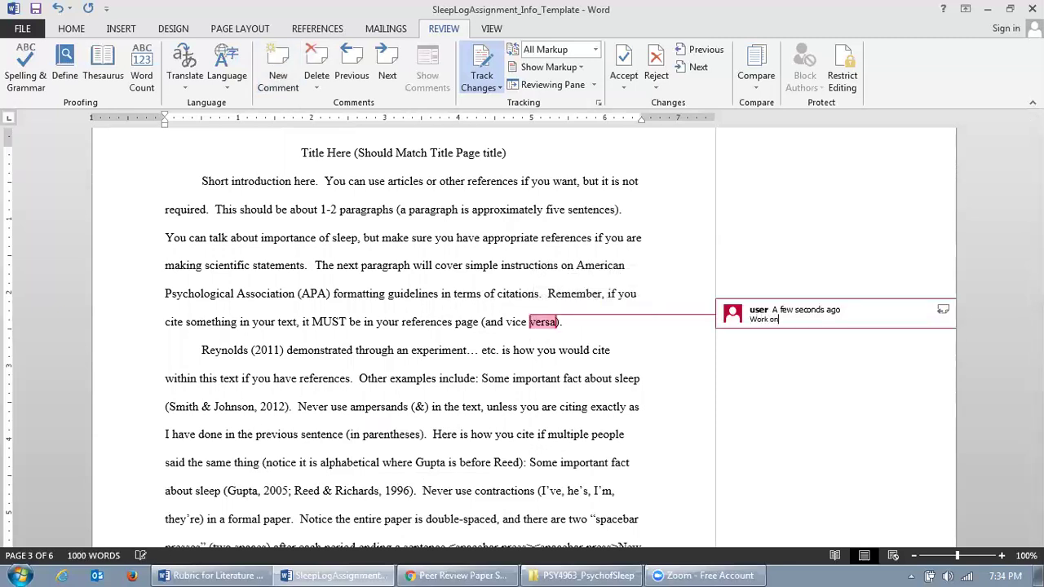
text( rewording for clairty)
key(BackSpace)
key(BackSpace)
key(BackSpace)
key(BackSpace)
text(rity.)
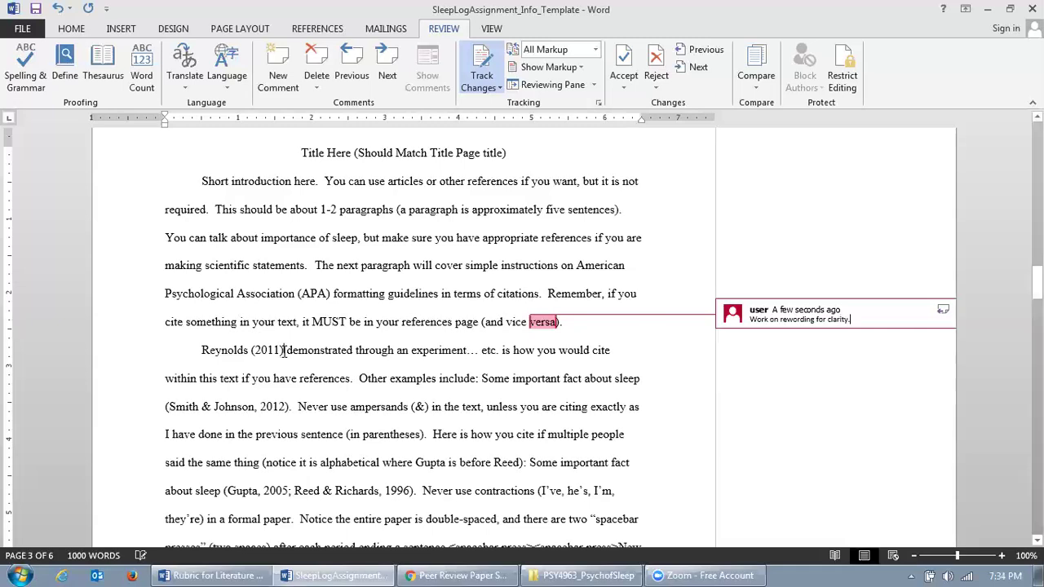
Step: Insert "and" plus a second author's surname before the year 2011 in the citation opening page 3's second paragraph
drag(284, 351, 241, 351)
click(240, 377)
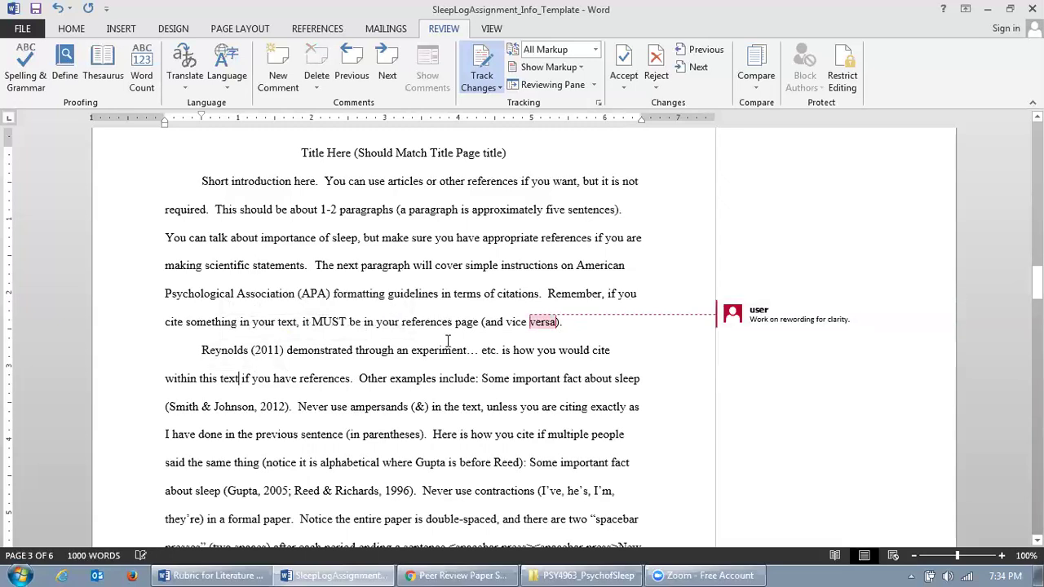
click(249, 351)
text(and )
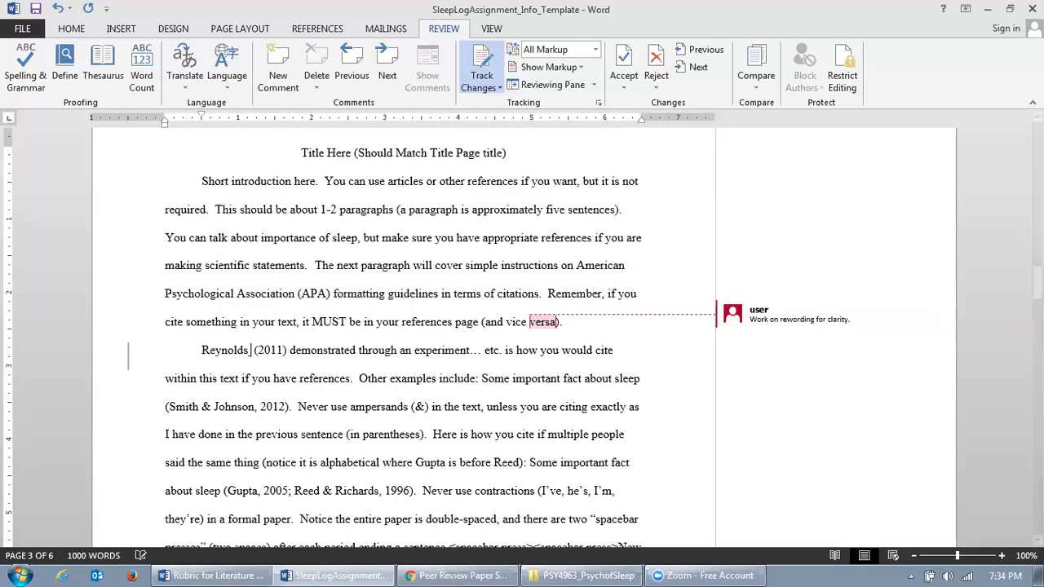
text(Smith)
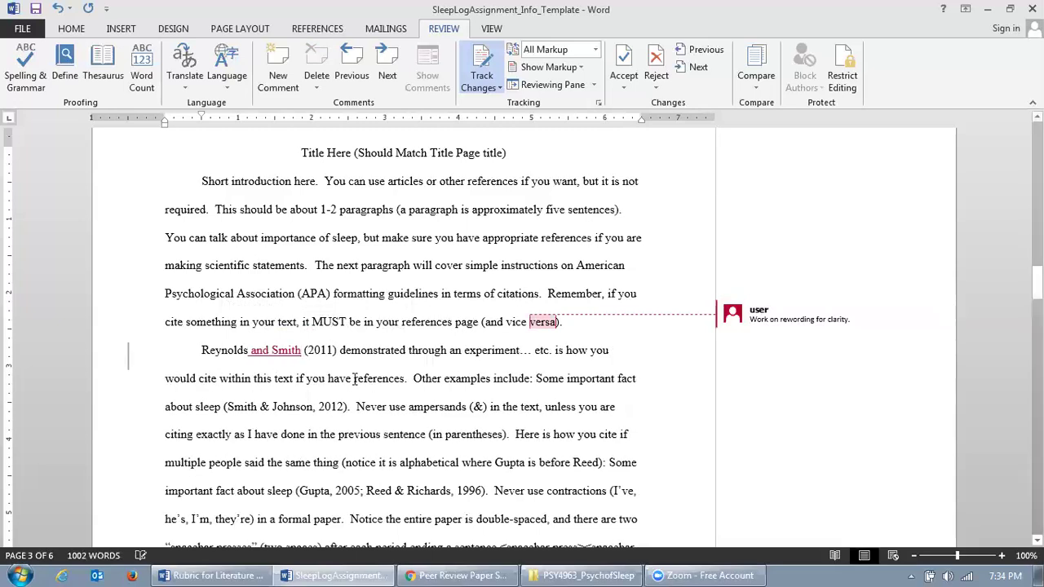
Step: Comment on the authors in the 2011 citation opening page 3's second paragraph with "This mistake is throughout your paper – fix citation"
drag(302, 350, 202, 351)
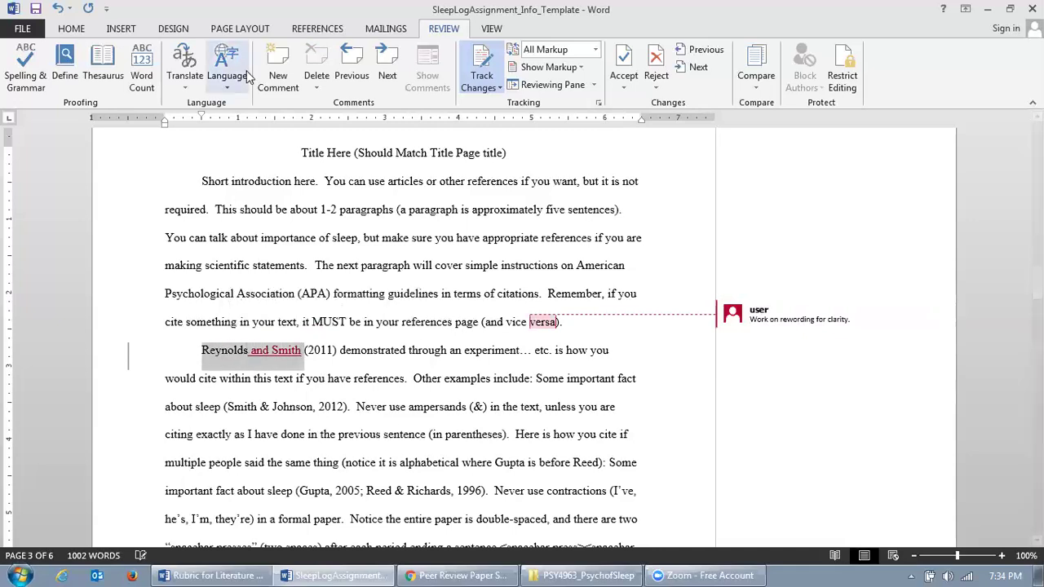
click(276, 75)
text(This mistake)
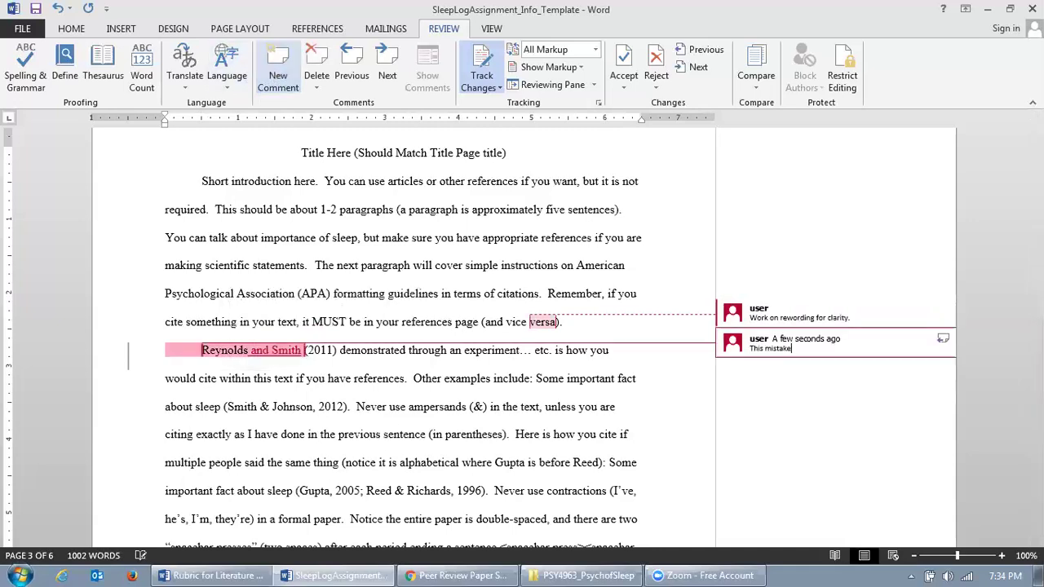
text( is throughout your paper )
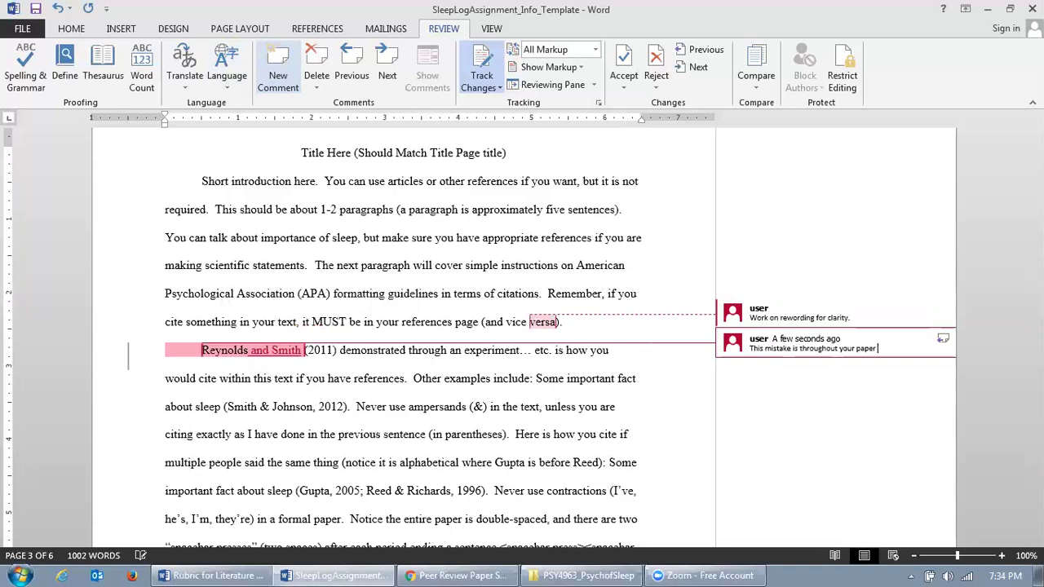
text(- fix citation)
Step: Replace the ampersand with "and" in the 2012 parenthetical citation in page 3's second paragraph
drag(1037, 283, 1037, 293)
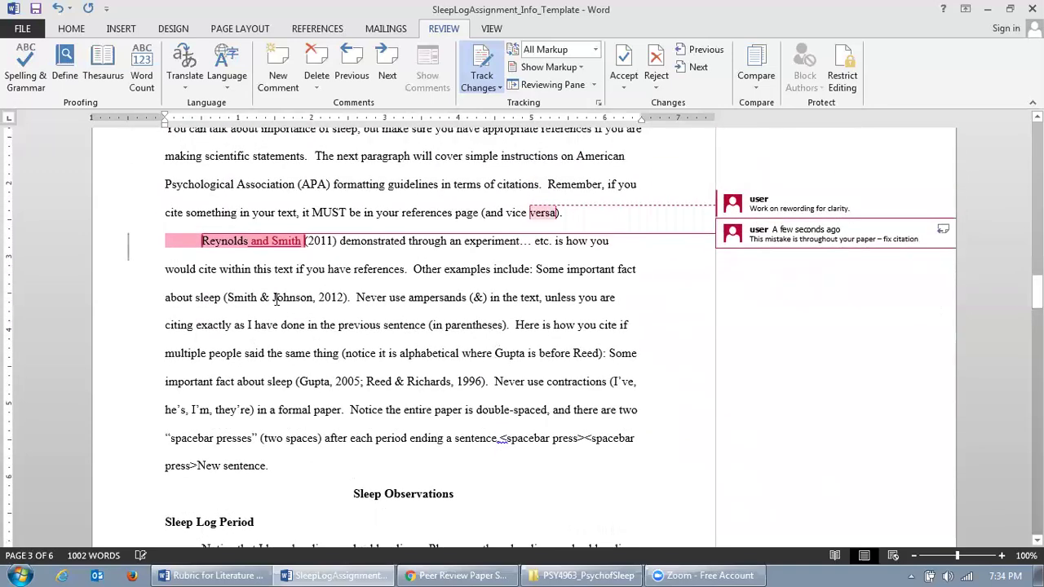
double_click(266, 297)
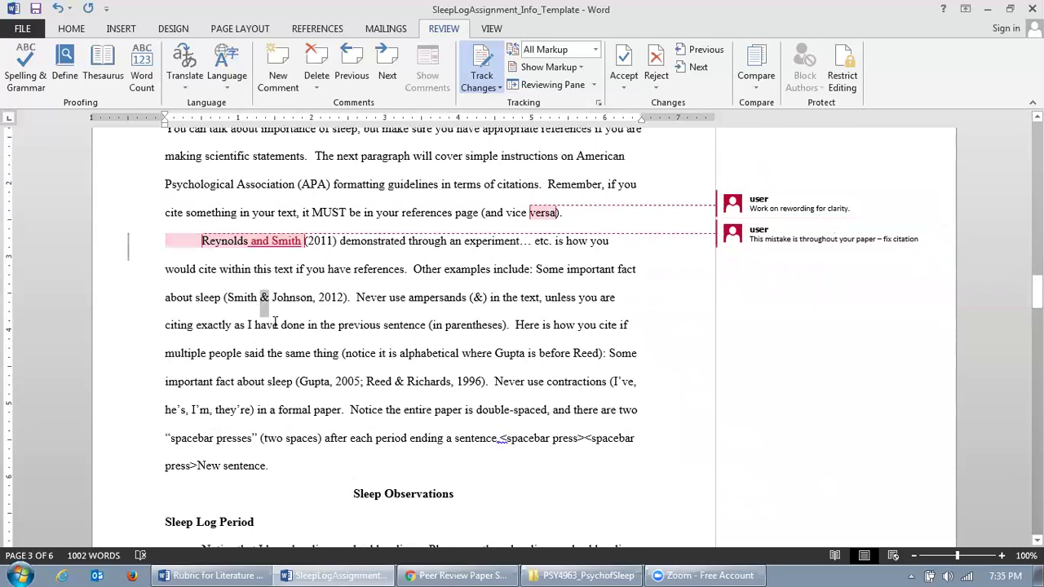
text(and)
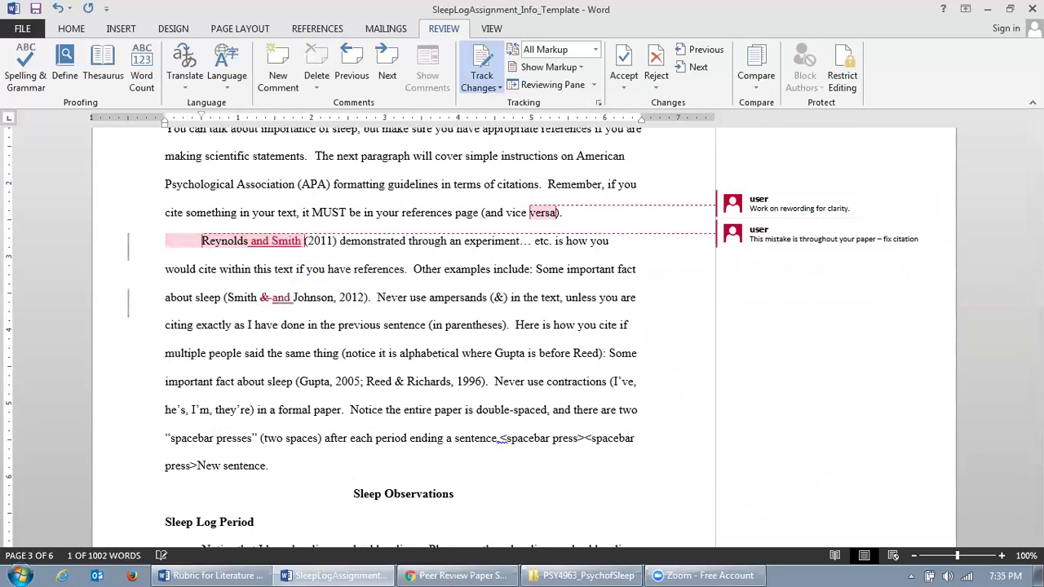
Step: Remove the inserted "and" from the 2012 parenthetical citation and put an ampersand back between the two authors
key(BackSpace)
key(BackSpace)
key(BackSpace)
key(BackSpace)
key(BackSpace)
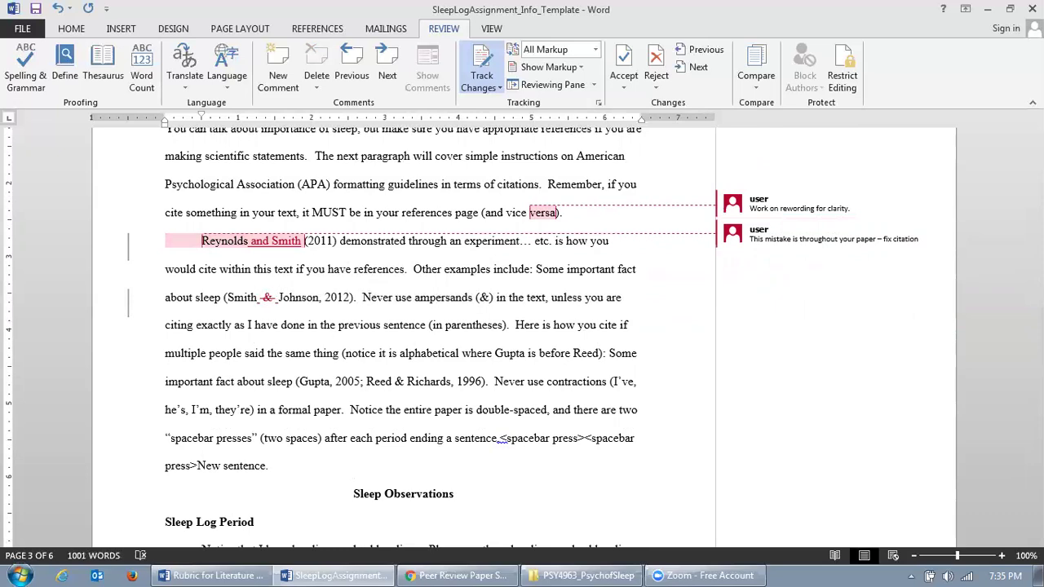
text(&)
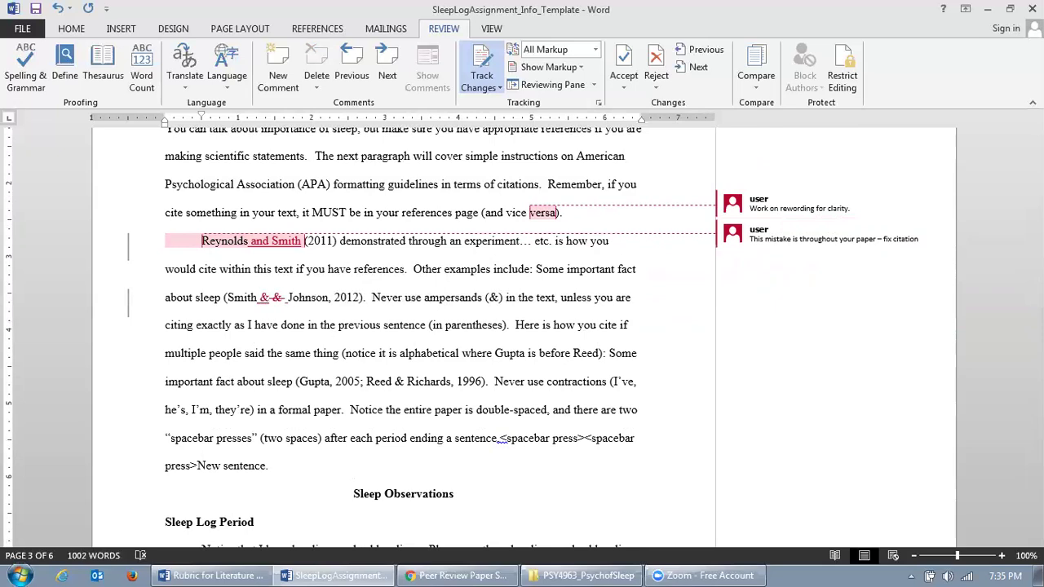
Step: Comment on the "Sleep Log Period" subheading with "Sleep log period" and, on a new line, "Title capitalization for subheadings"
mouse_move(1036, 287)
mouse_down()
mouse_move(1036, 342)
mouse_move(1036, 304)
mouse_up()
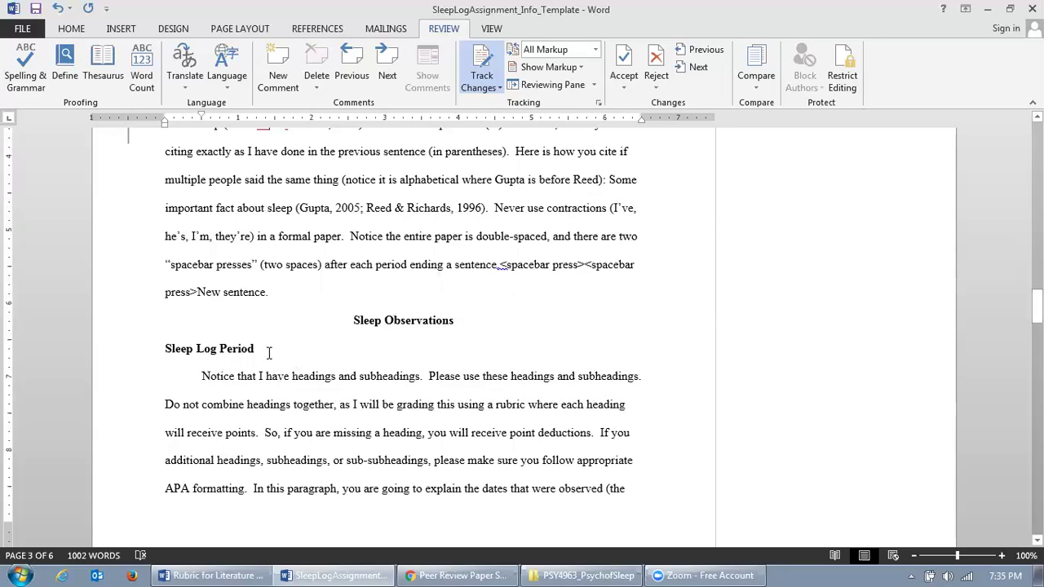
drag(255, 347, 165, 349)
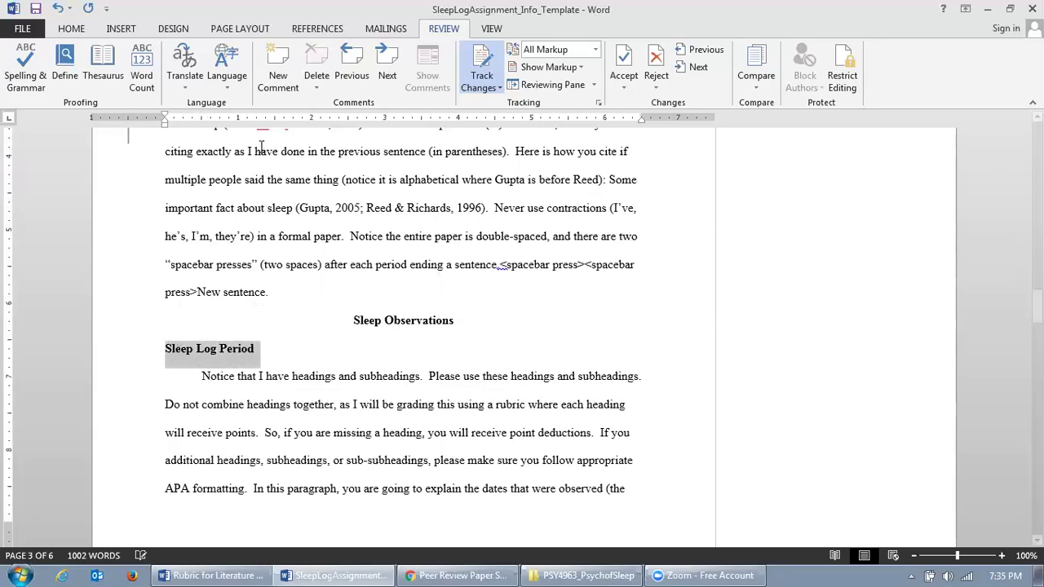
click(270, 92)
text(Slee)
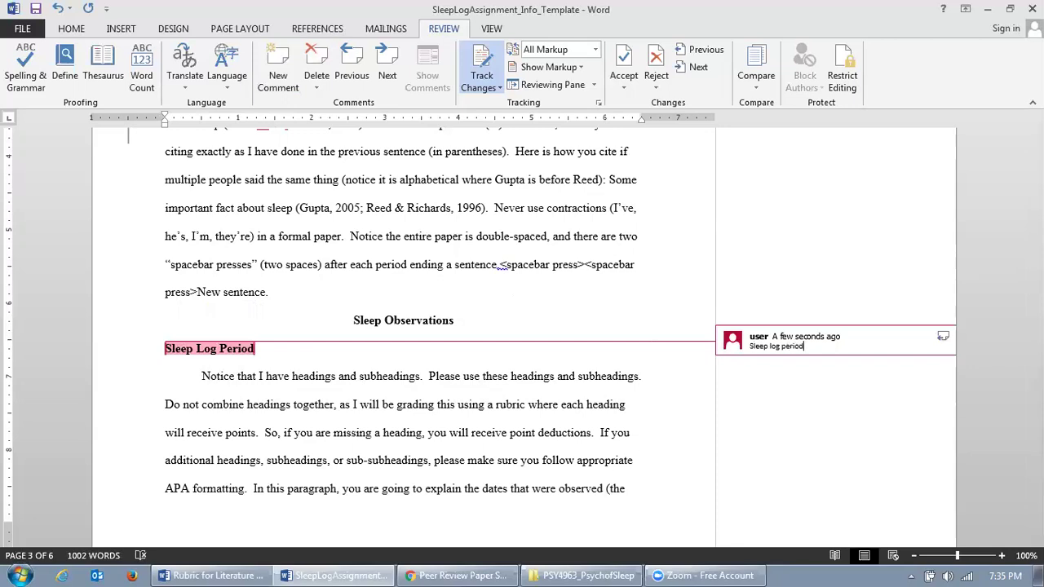
text(p log period)
key(Return)
text(capitalization for subheadings)
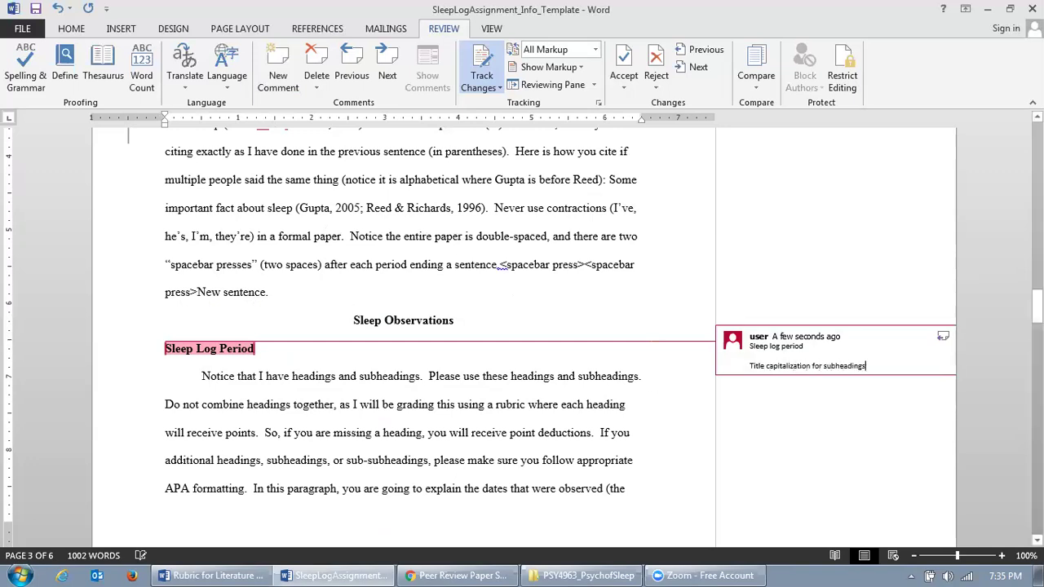
Step: Insert "Subjective sleep quality and sleepiness measurement." at the start of the paragraph beginning "For this section" on page 4
drag(1036, 308, 1036, 360)
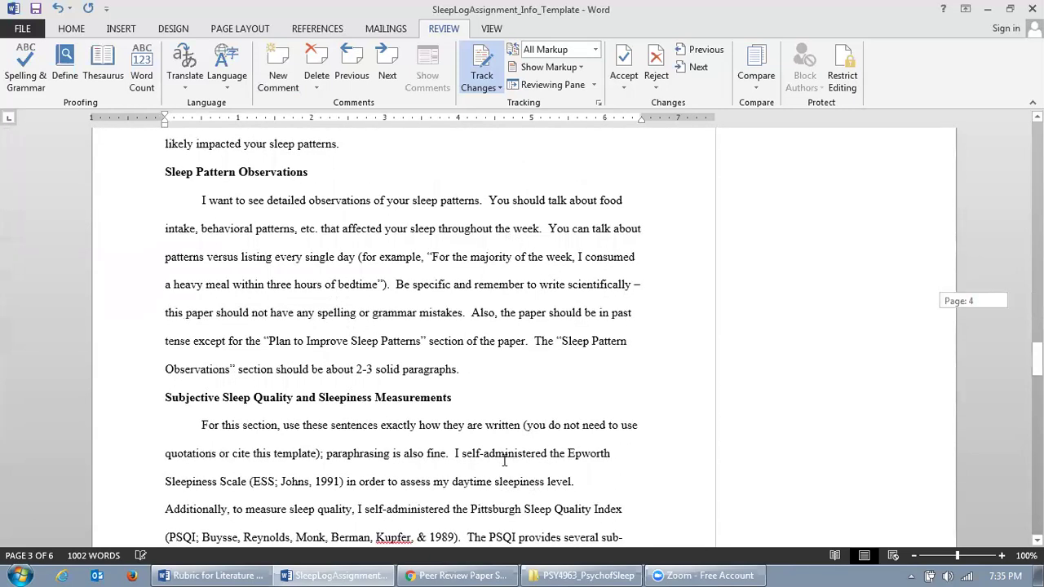
click(192, 419)
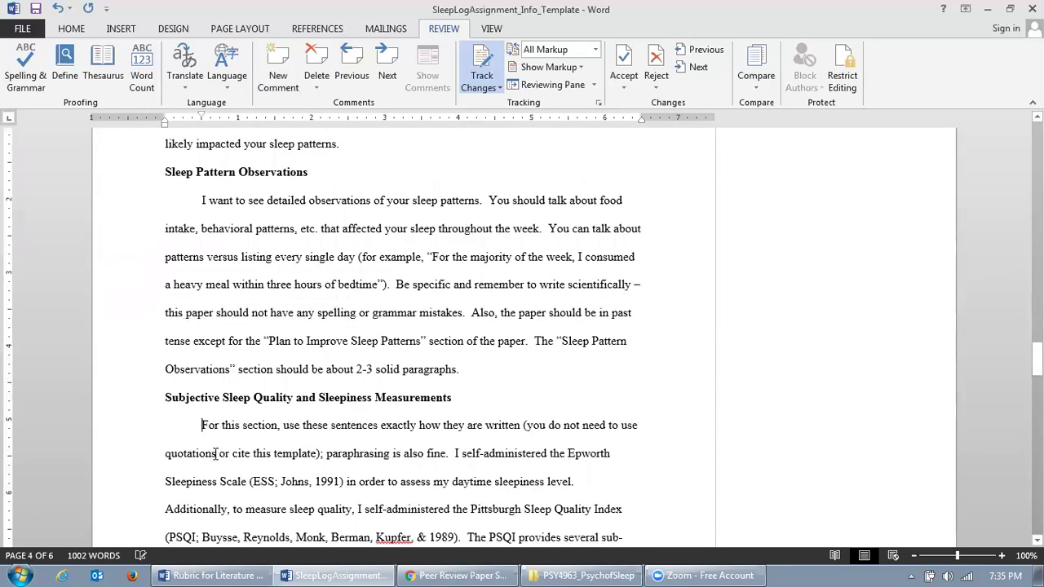
text(Subjective sleep q)
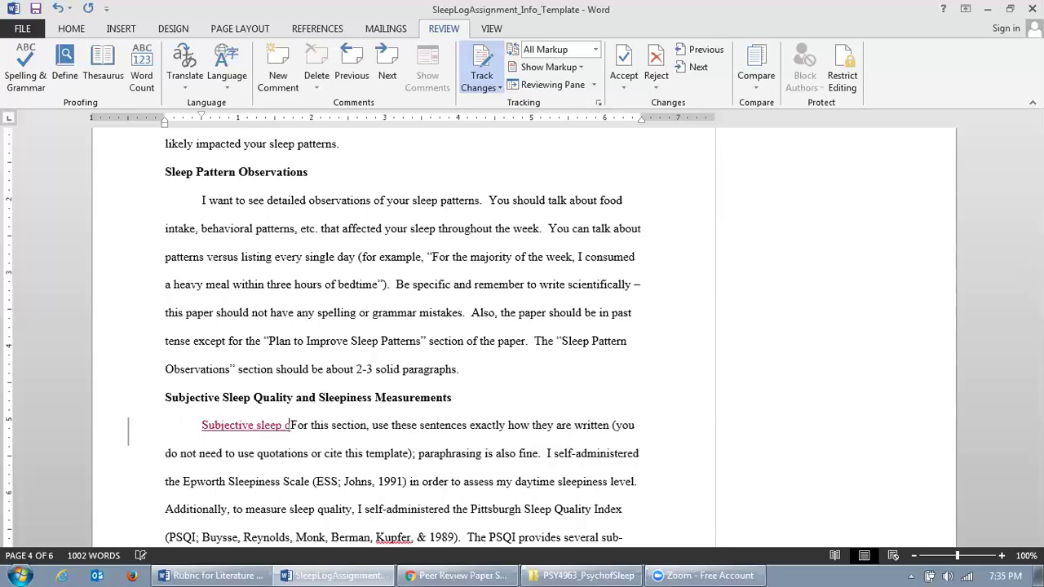
text(uality and s)
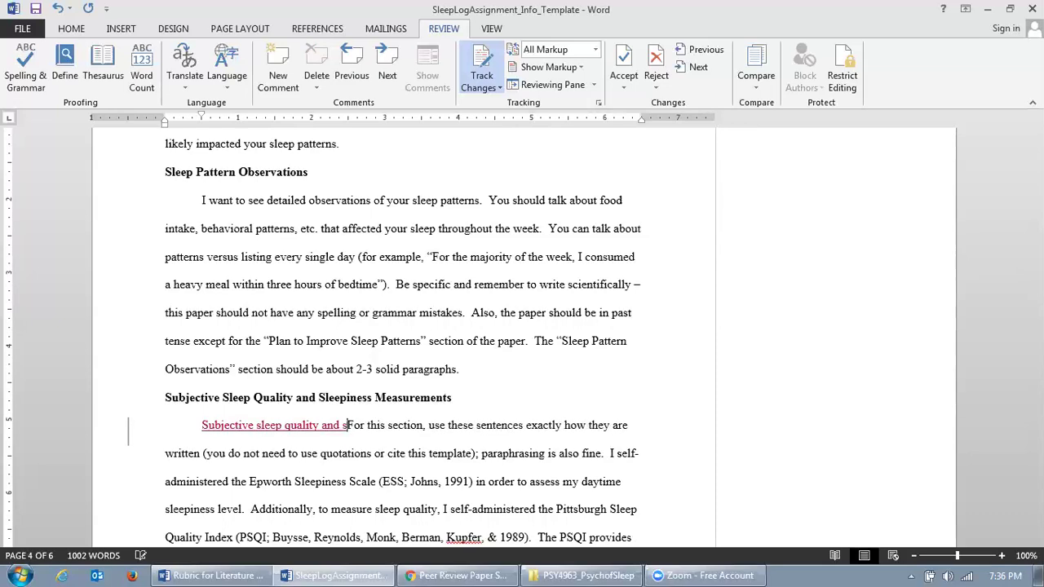
text(leepiness measurement.)
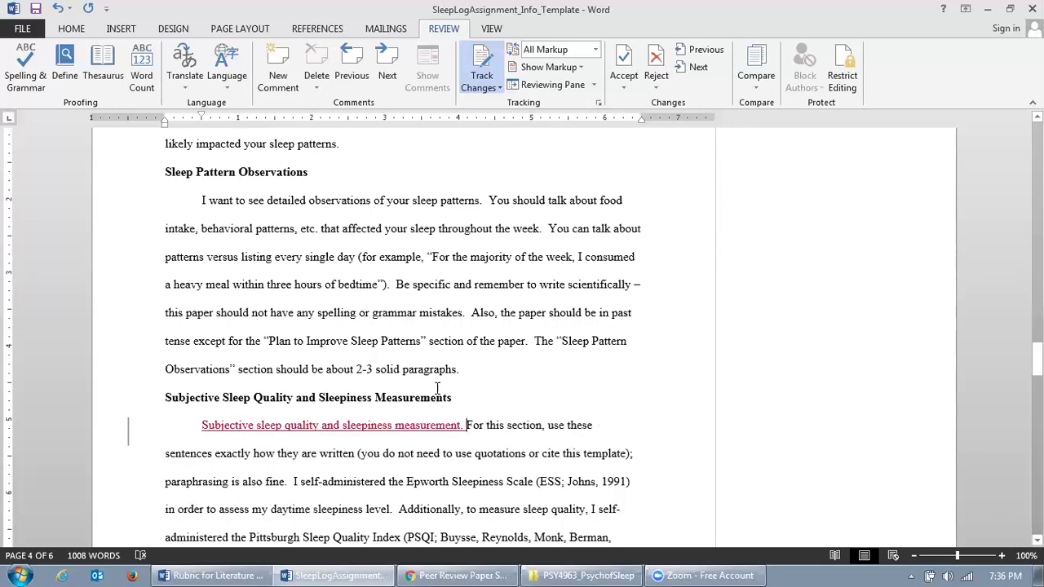
Step: Delete the bold subheading "Subjective Sleep Quality and Sleepiness Measurements" as a tracked change
drag(463, 399, 193, 393)
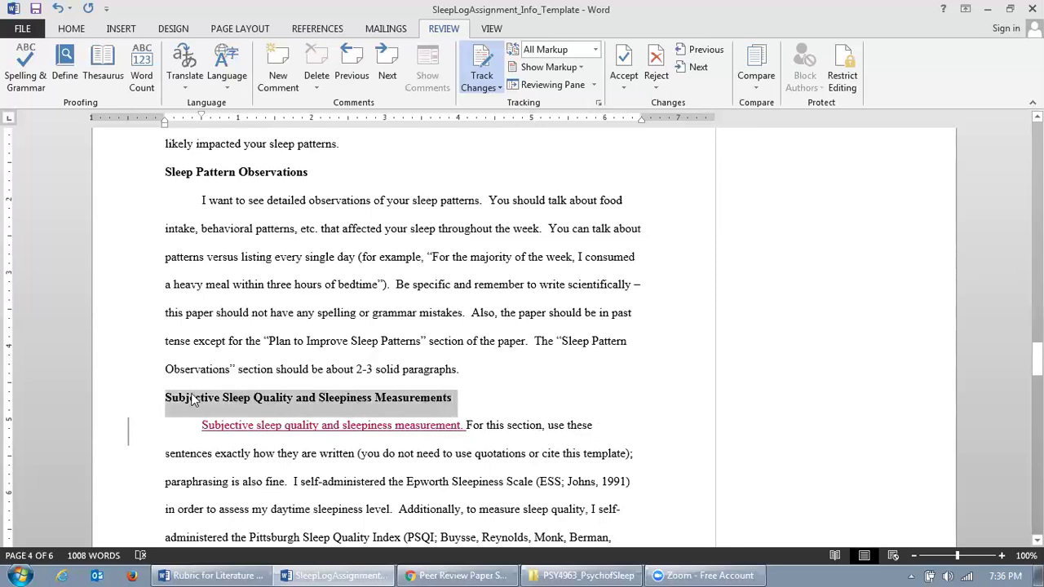
key(Delete)
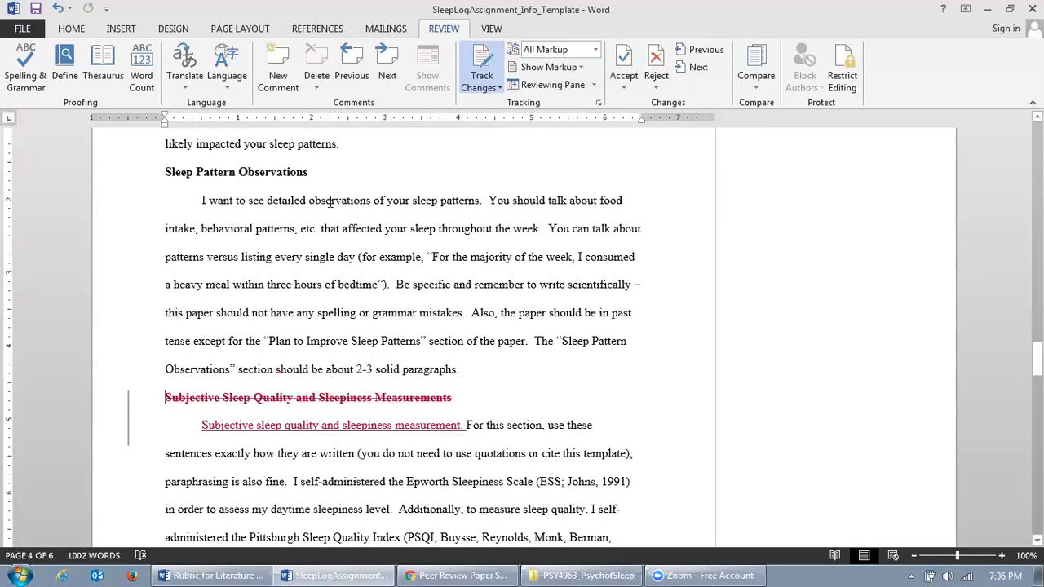
drag(466, 425, 201, 425)
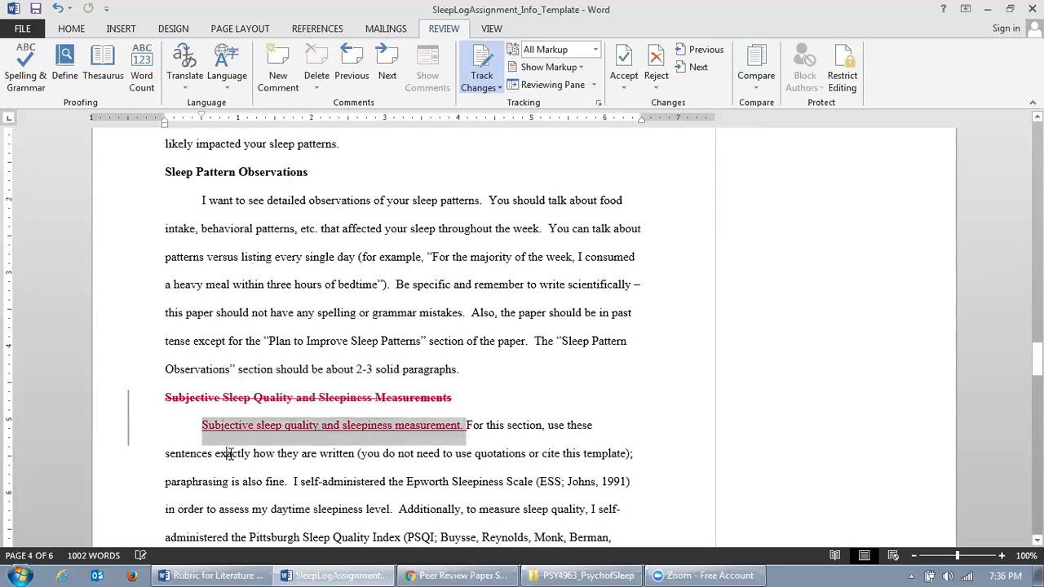
click(228, 453)
Step: Examine the capitalization of the article titles in the 1989 and 1991 entries on the References page
drag(1037, 359, 1036, 487)
click(388, 335)
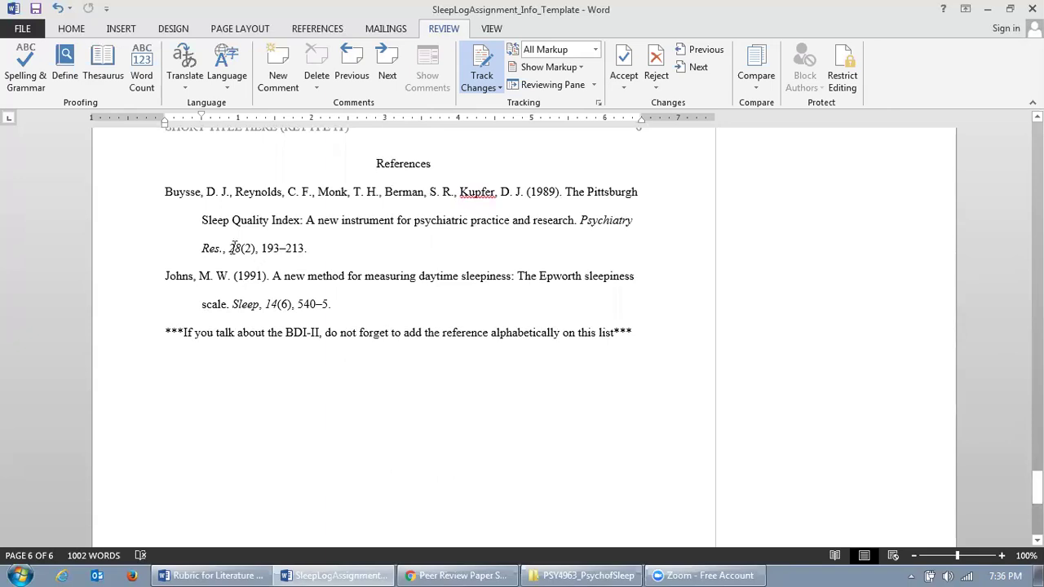
click(586, 190)
shift+click(576, 231)
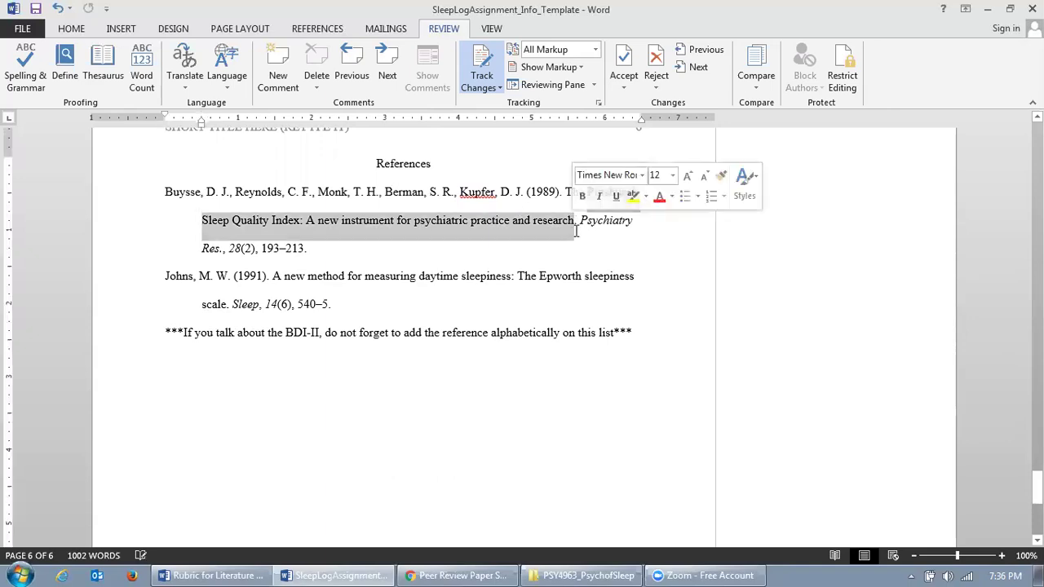
click(535, 245)
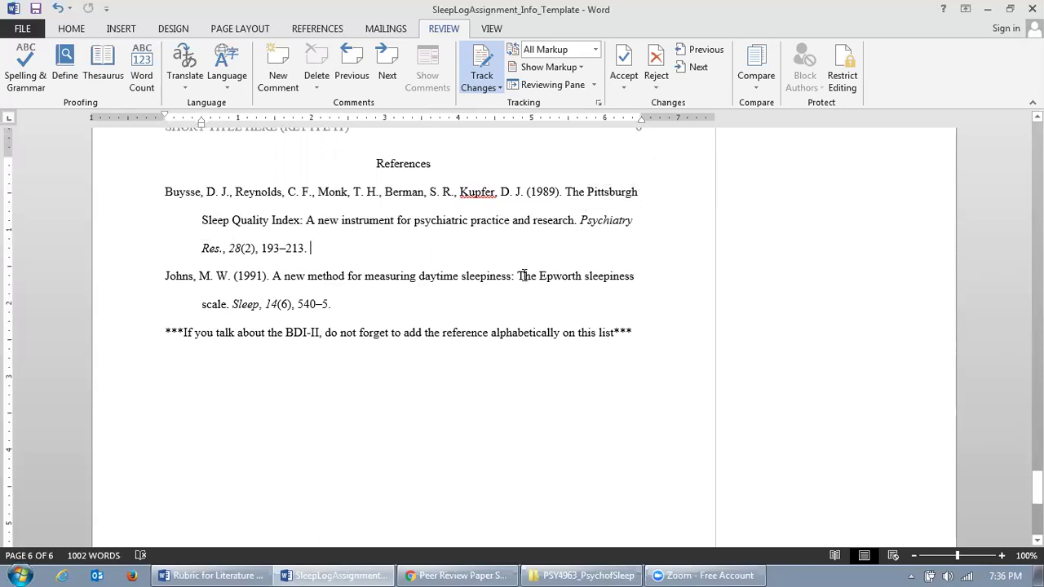
drag(522, 276, 522, 300)
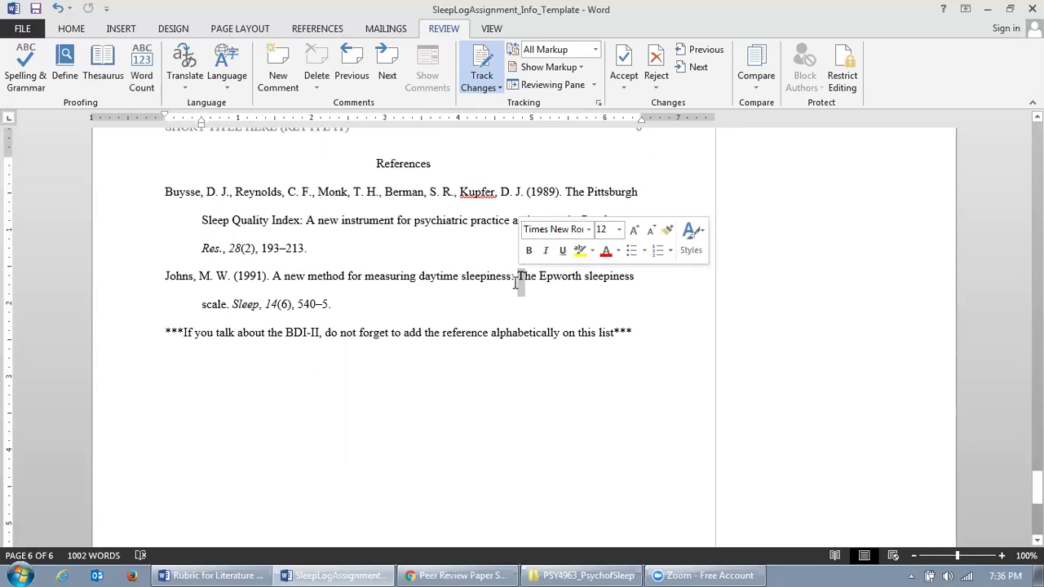
drag(516, 277, 538, 280)
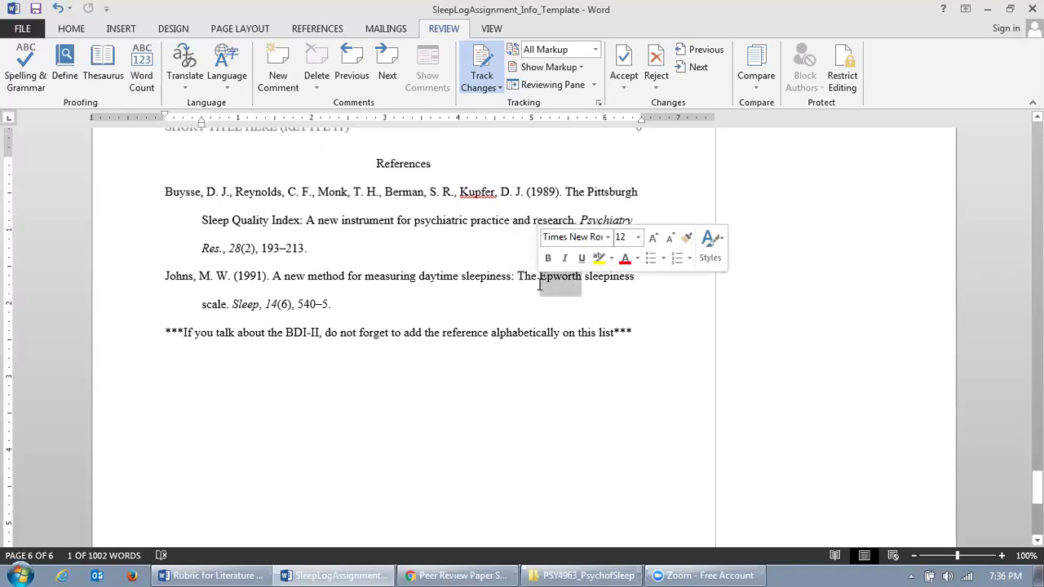
click(528, 300)
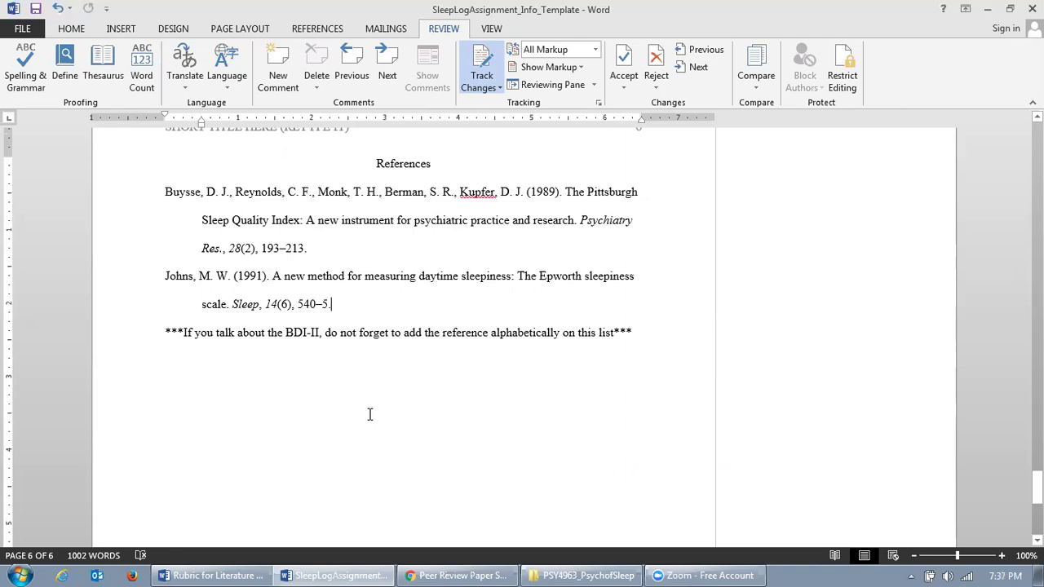
Step: Insert "A NEW METHOD FOR MEASURING" in capitals before the article title in the 1991 reference entry
click(274, 277)
text(A NEW METHOD FOR MEASUR)
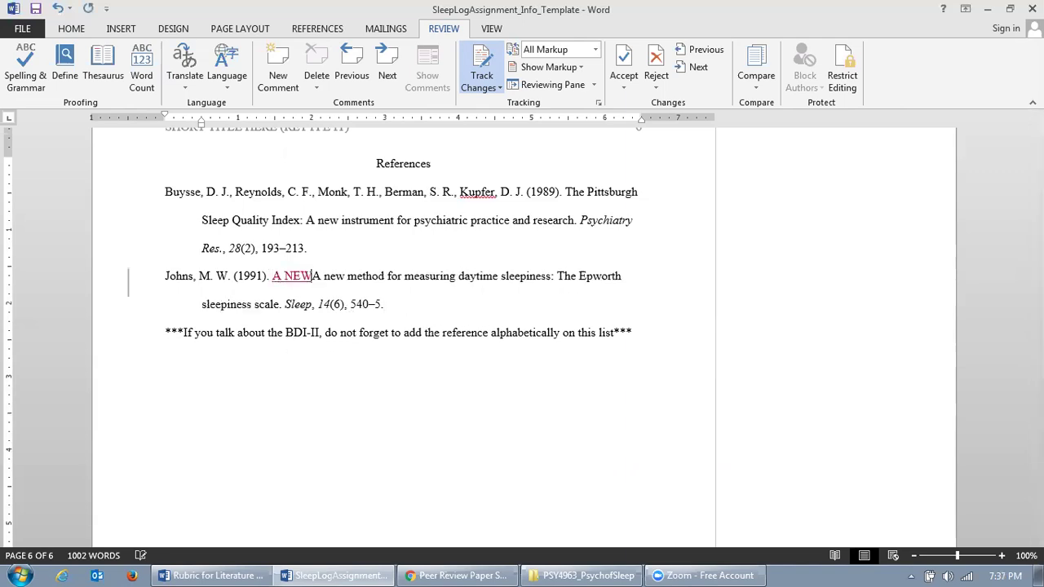
text(E)
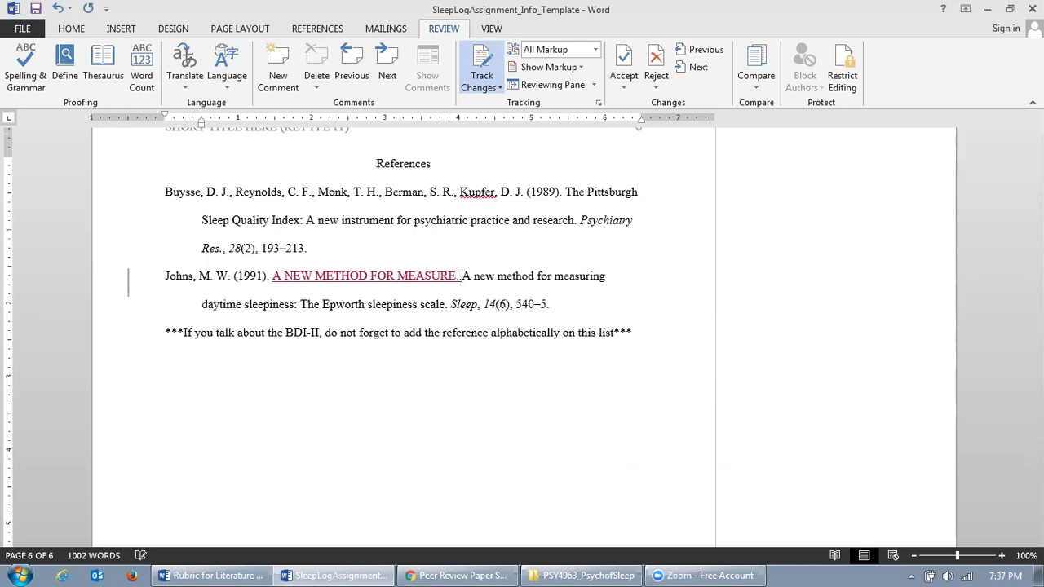
key(BackSpace)
text(ING)
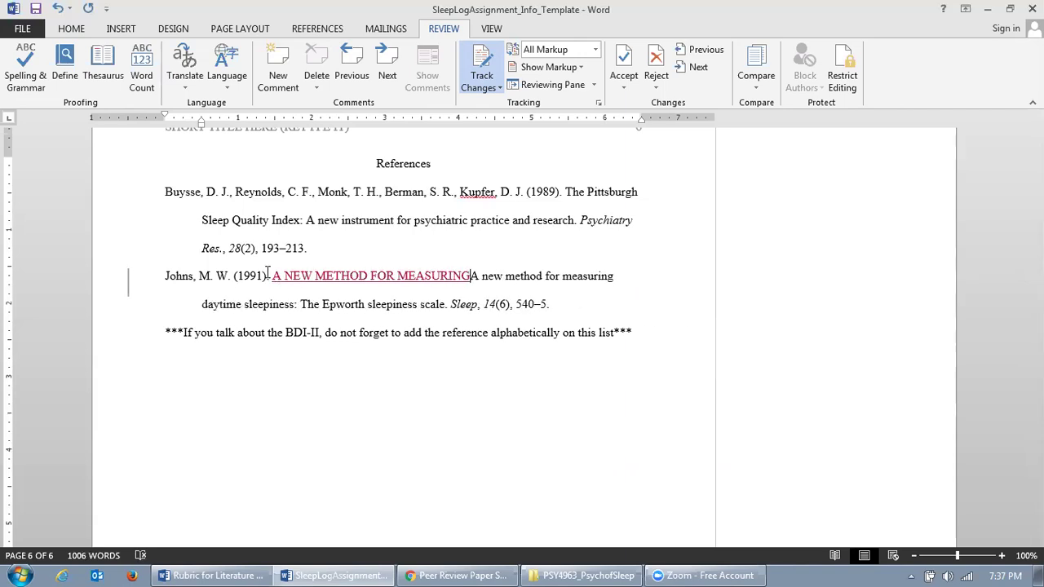
drag(441, 279, 289, 277)
click(312, 277)
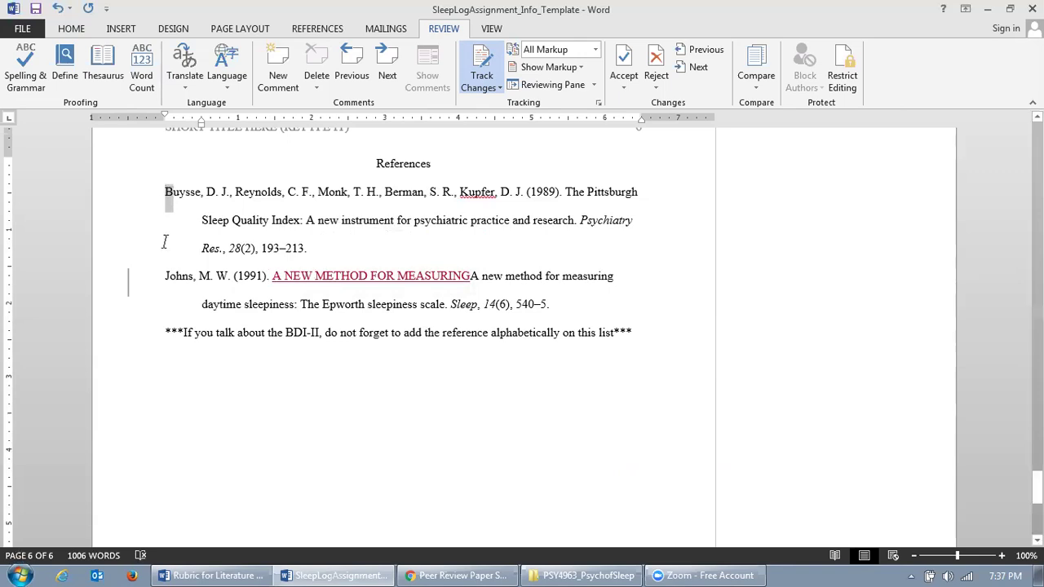
Step: Compare the first letters of the two reference entries to check their alphabetical order
click(166, 271)
mouse_move(167, 192)
mouse_down()
mouse_move(168, 167)
mouse_move(171, 196)
mouse_up()
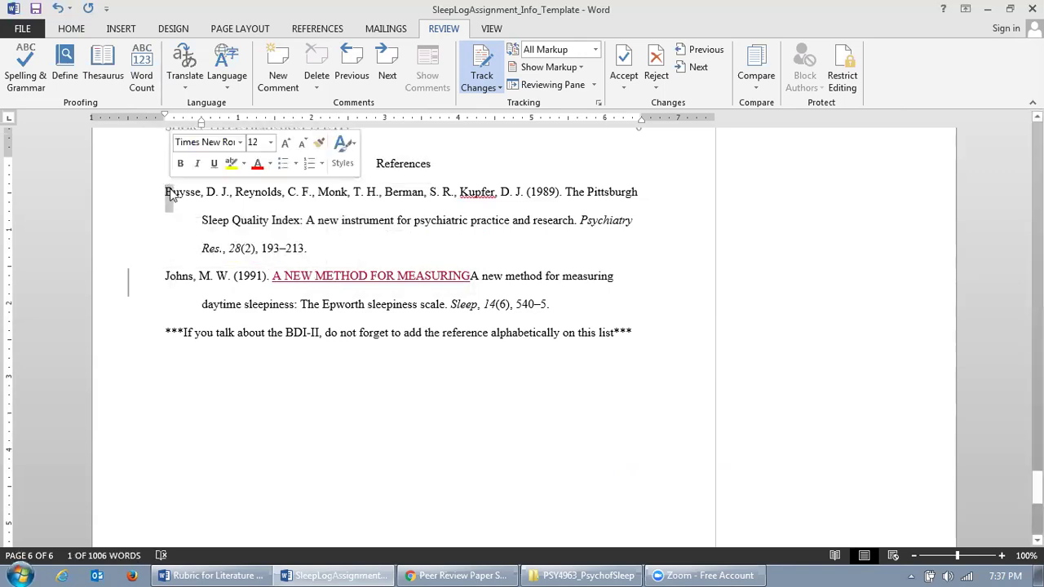
click(216, 395)
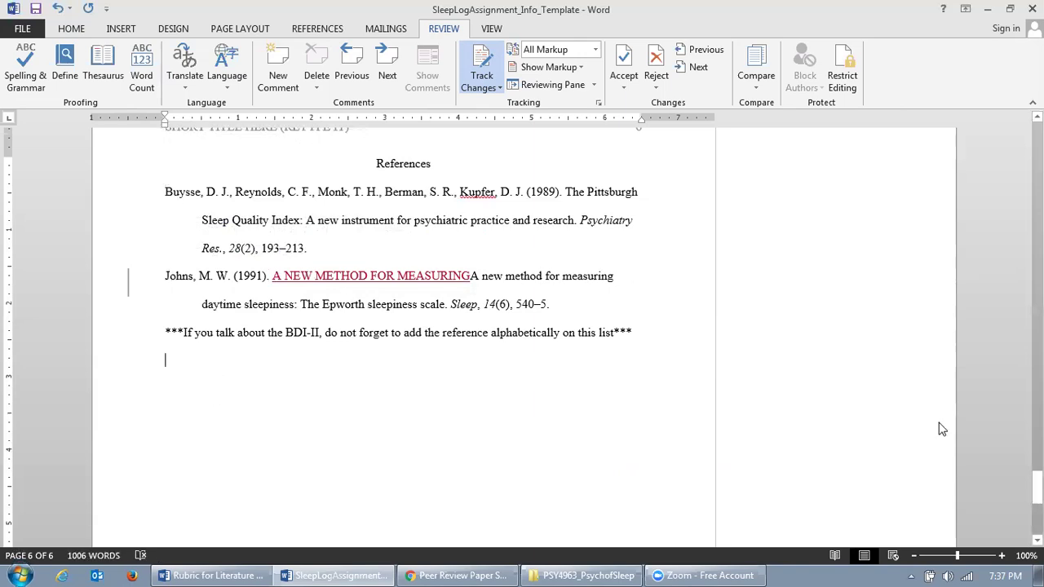
Step: Review the comments and running head on the title page and the short-title header on the Abstract page
drag(1035, 488, 1036, 131)
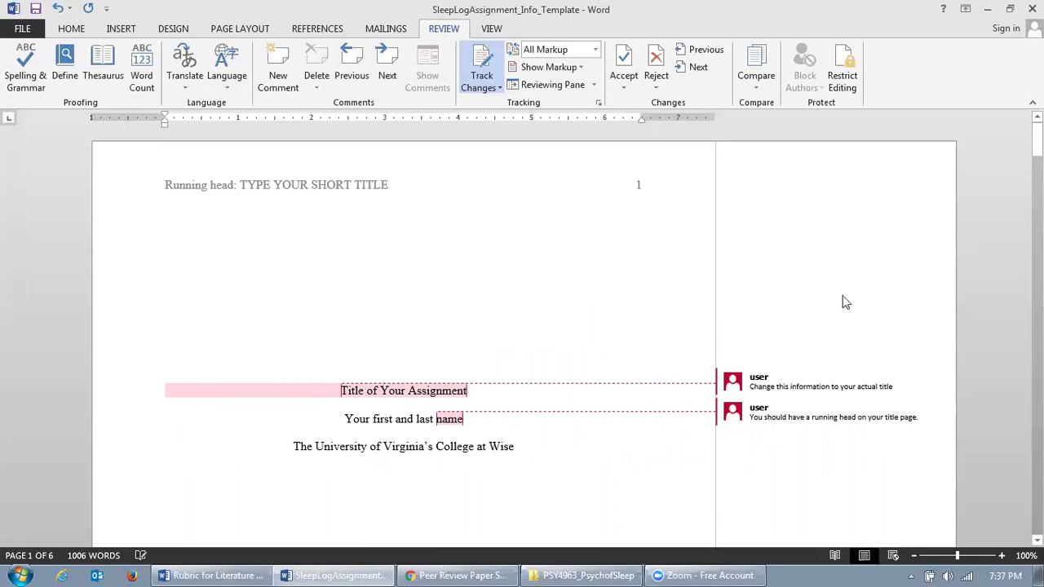
drag(1037, 140, 1036, 202)
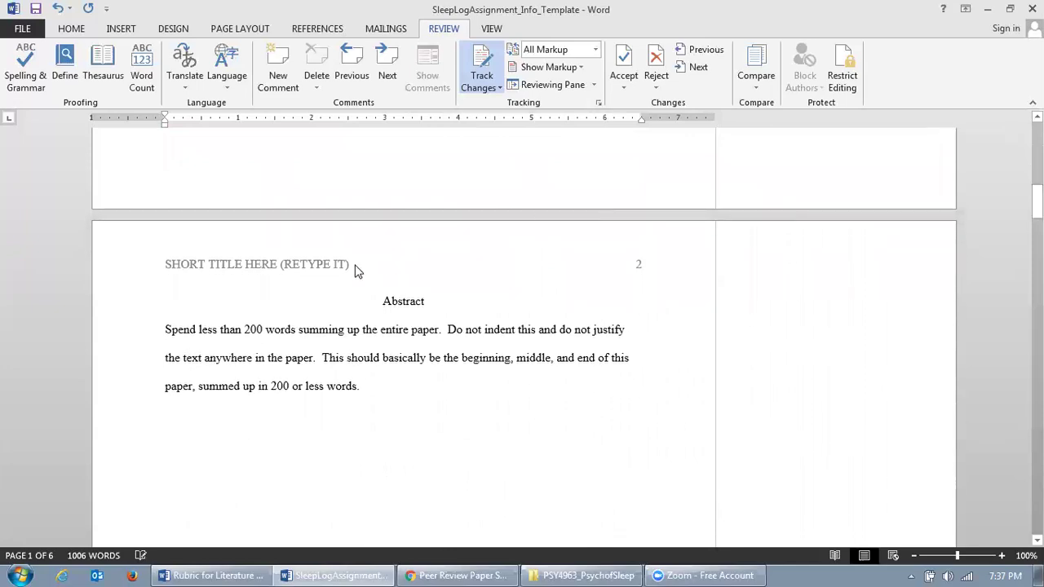
click(313, 266)
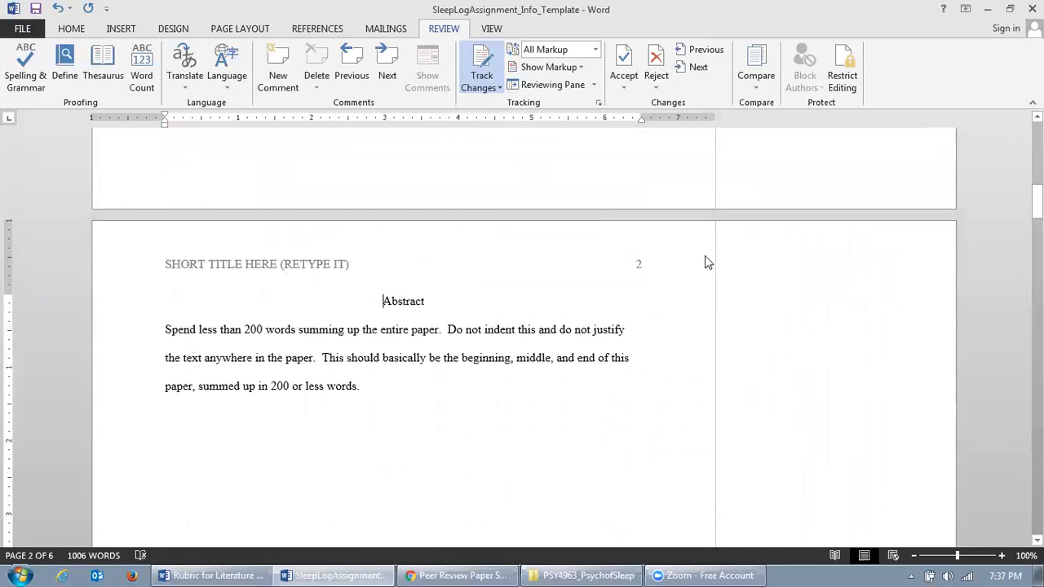
Step: Compare the title heading on page 3 with the assignment title on the title page
mouse_move(1036, 203)
mouse_down()
mouse_move(1036, 308)
mouse_move(1036, 189)
mouse_up()
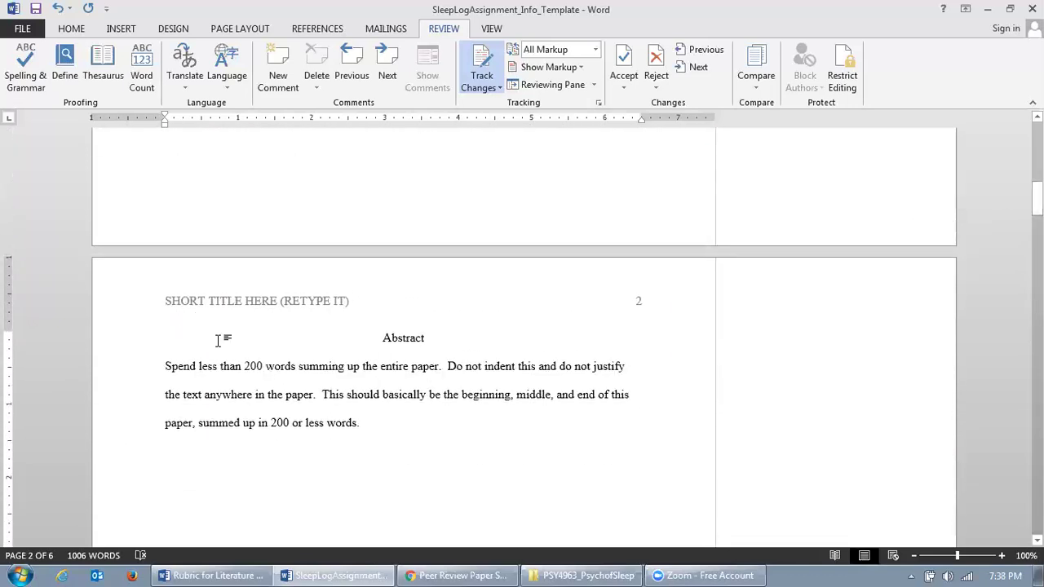
drag(1036, 198, 1037, 280)
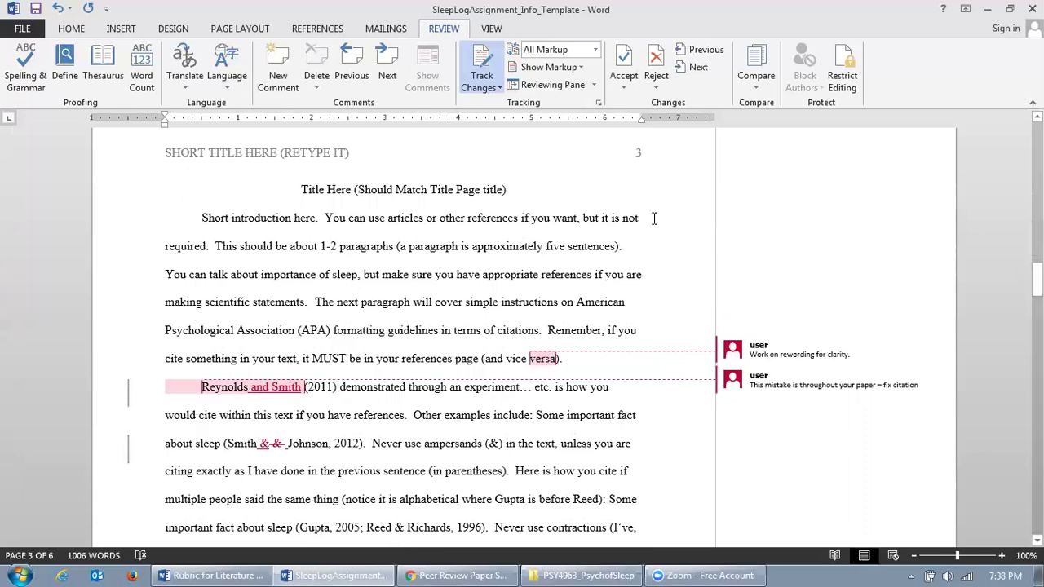
drag(529, 189, 299, 189)
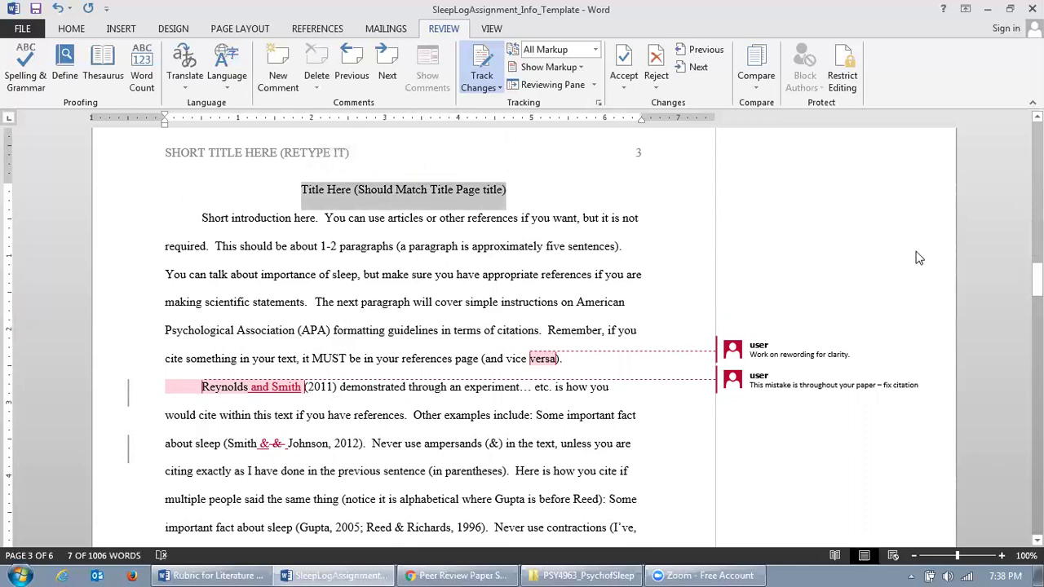
drag(1037, 277, 1037, 151)
scroll(575, 250, up, 3)
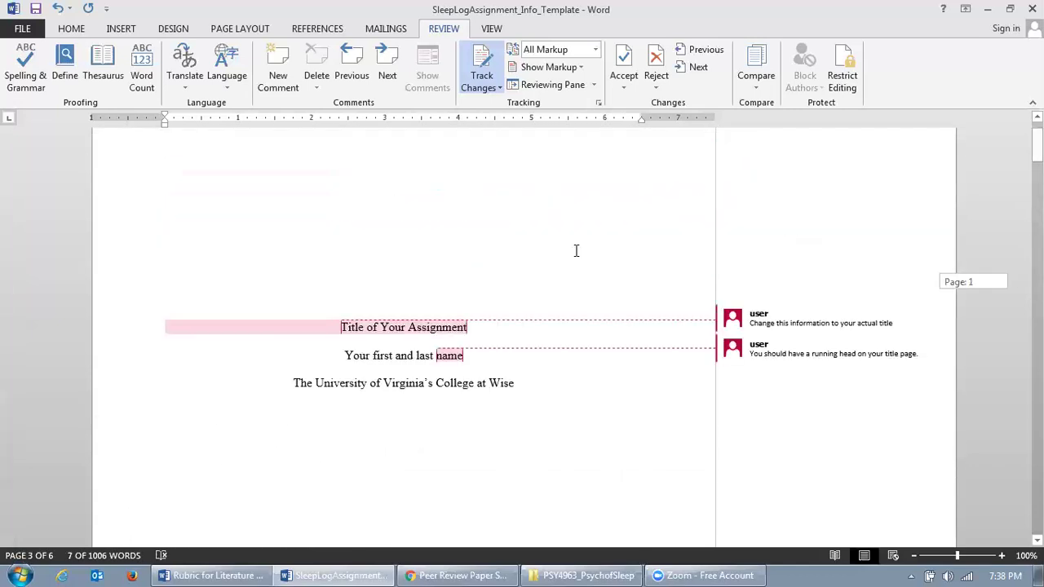
triple_click(437, 334)
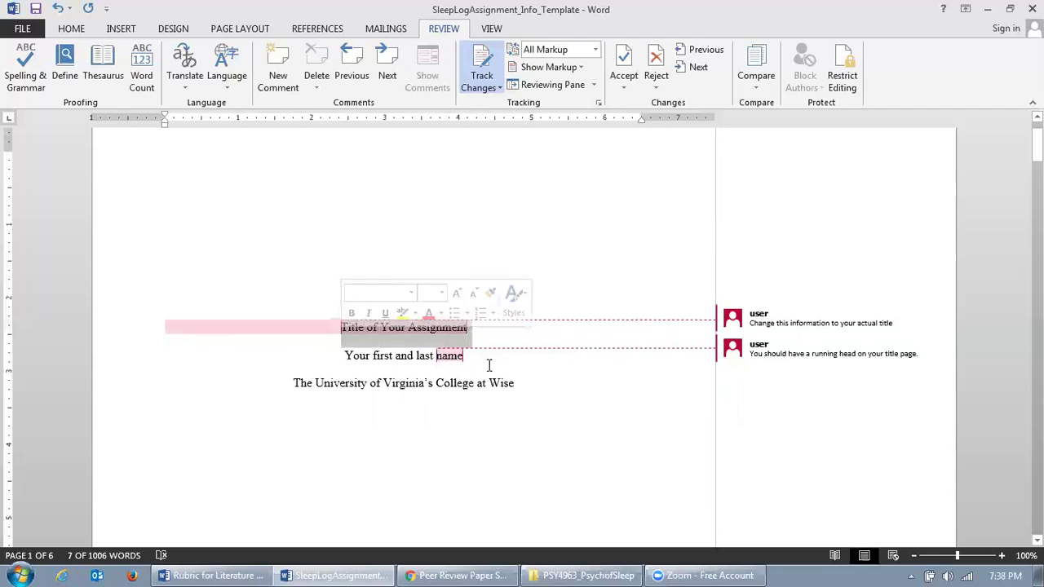
drag(1037, 145, 1037, 277)
drag(1035, 277, 1035, 277)
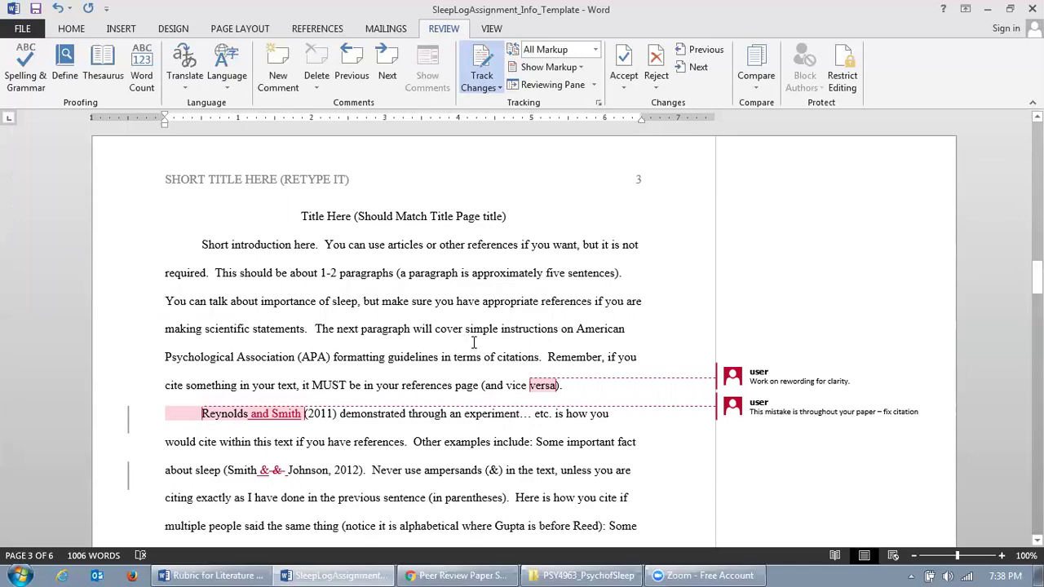
Step: Examine the multiple-source citation "Gupta, 2005; Reed & Richards, 1996" and the contraction examples in the page 3 paragraph
drag(1035, 277, 1035, 295)
drag(482, 345, 307, 350)
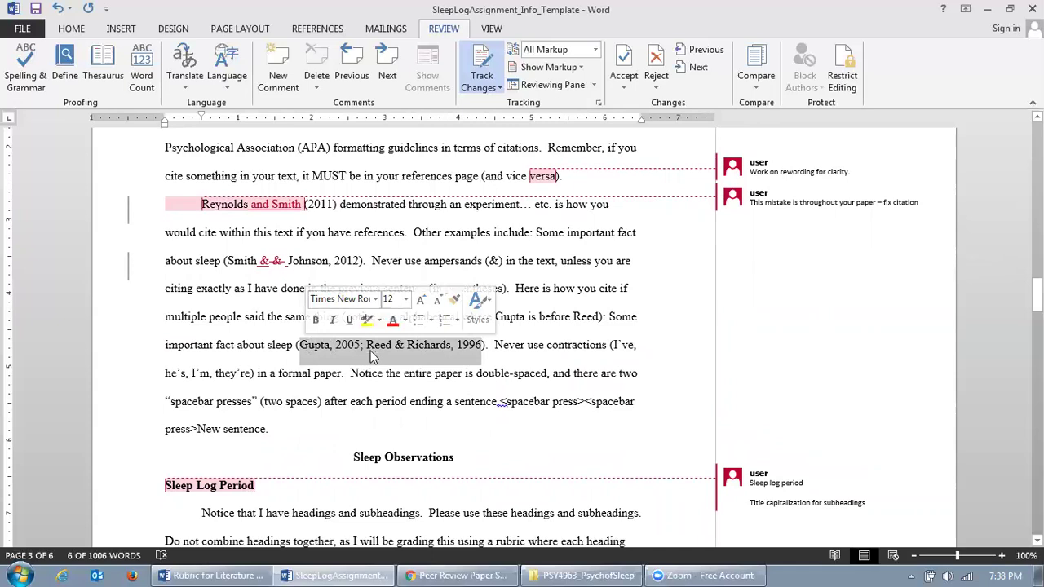
click(398, 418)
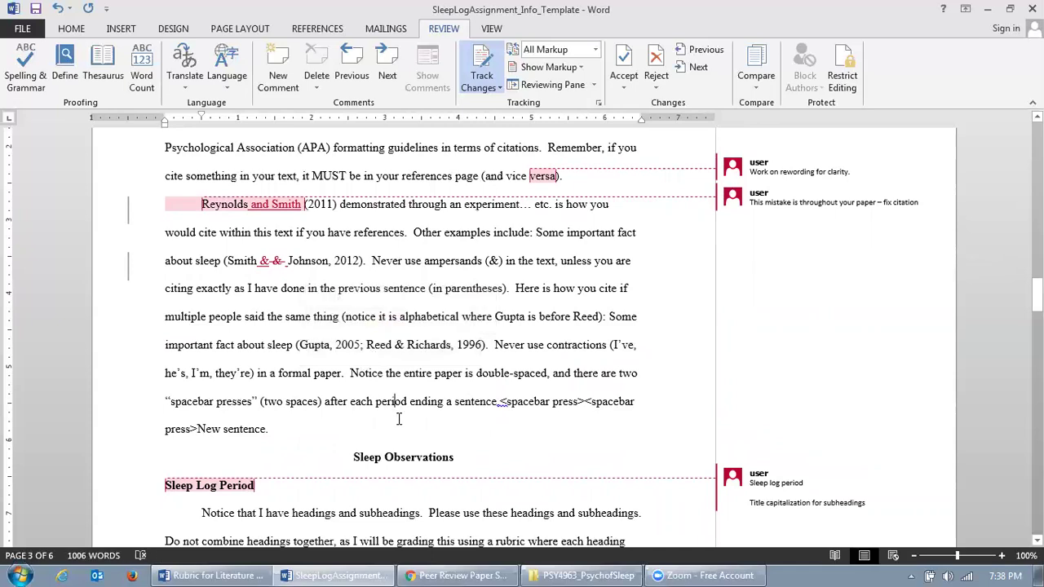
drag(616, 344, 252, 381)
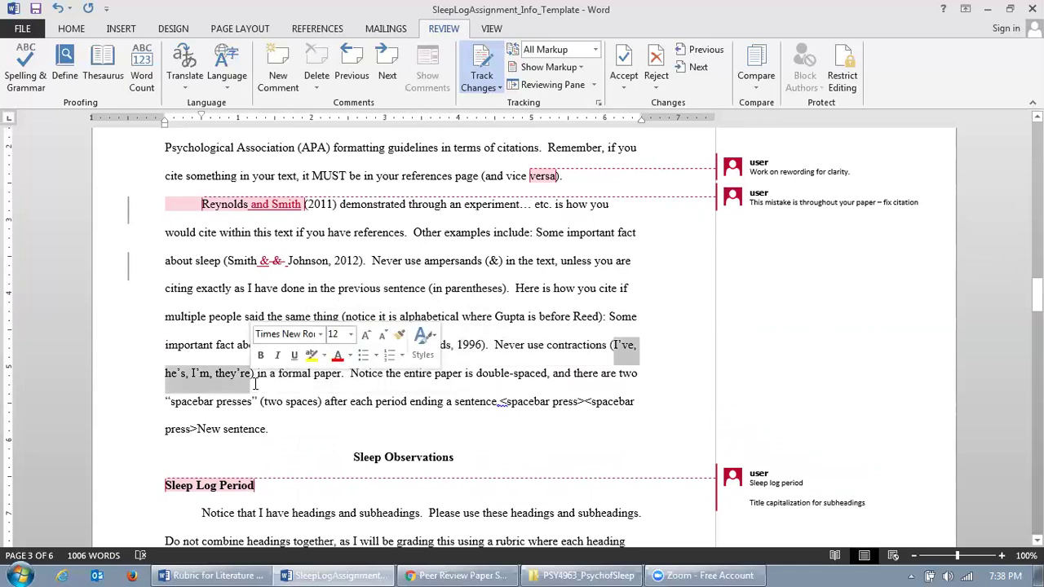
click(514, 425)
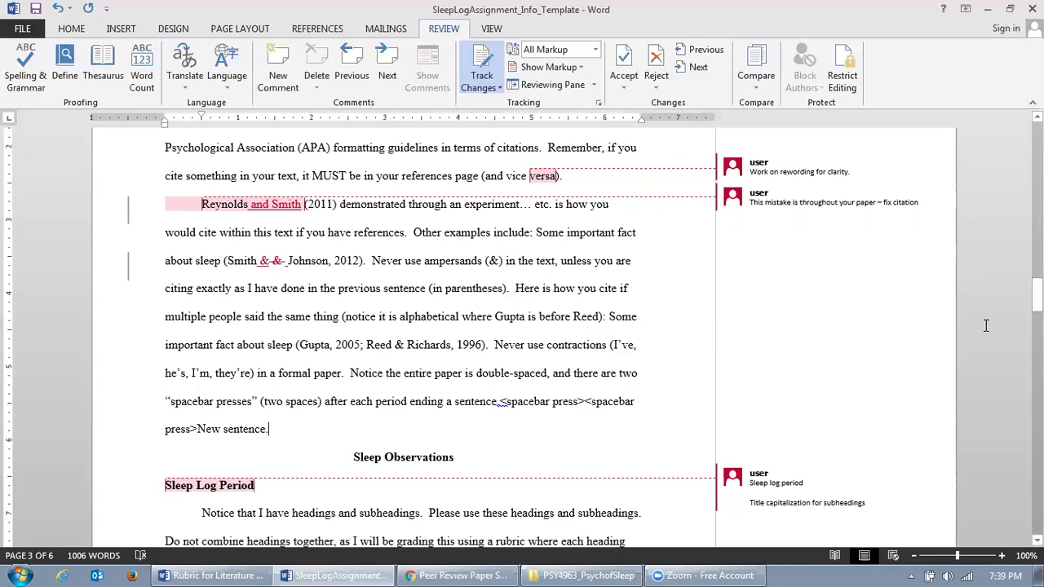
Step: Add the comment "This sentence is unclear" to the passage from "Notice the entire paper is double-spaced" through "New sentence."
drag(351, 427, 353, 374)
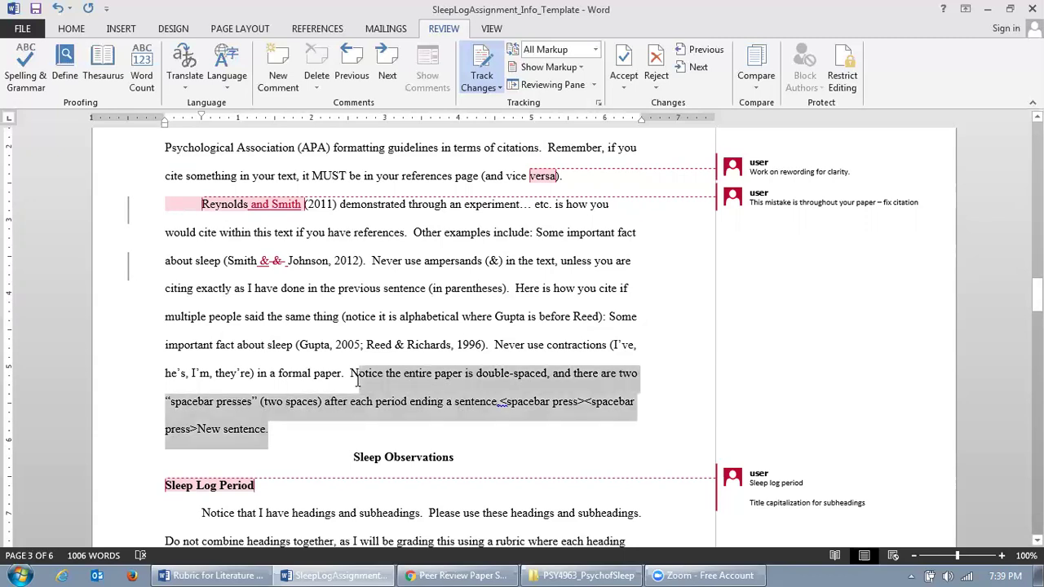
click(268, 59)
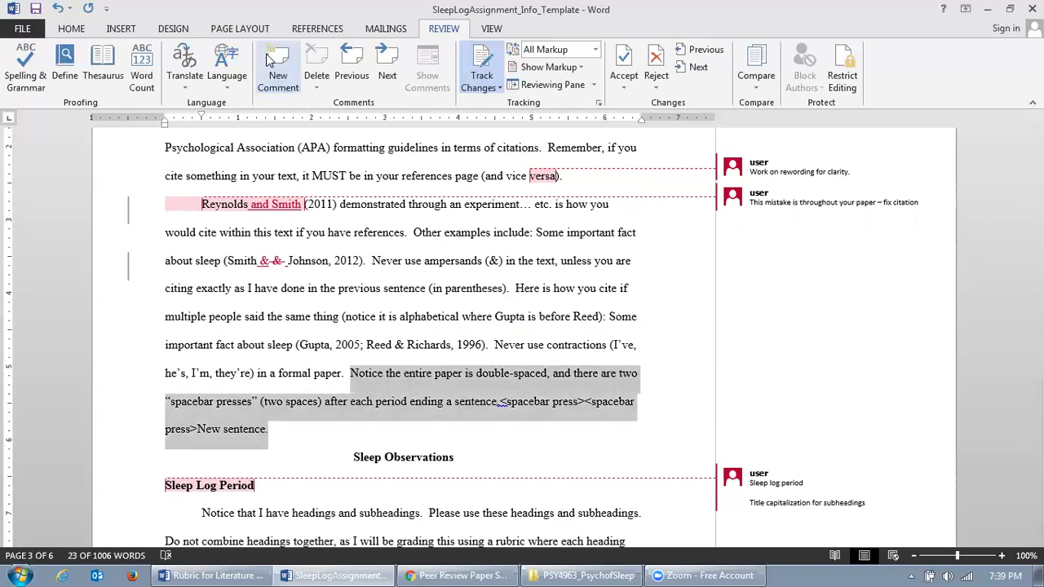
text(This senten)
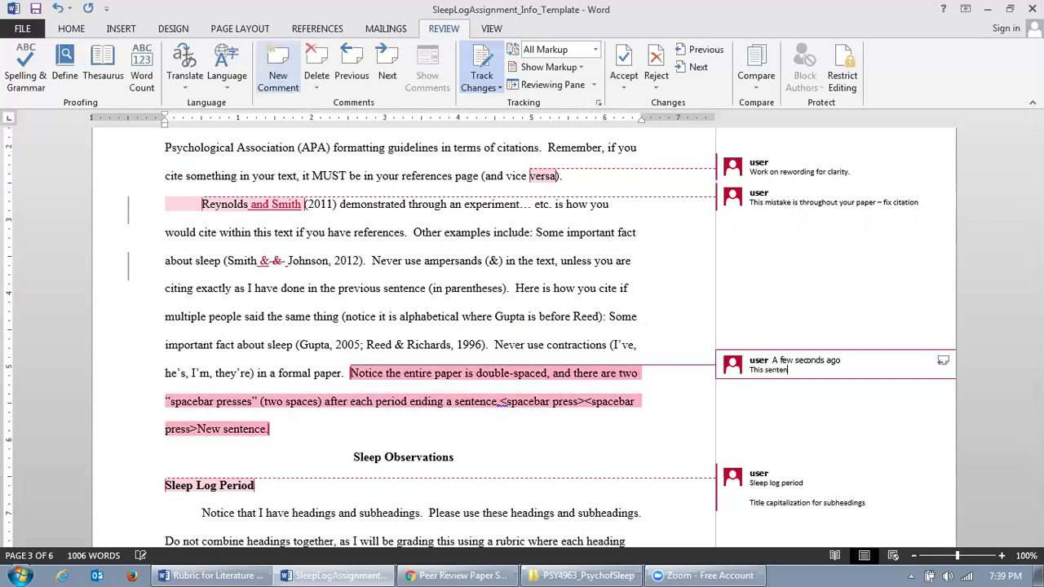
text(ce is unclear)
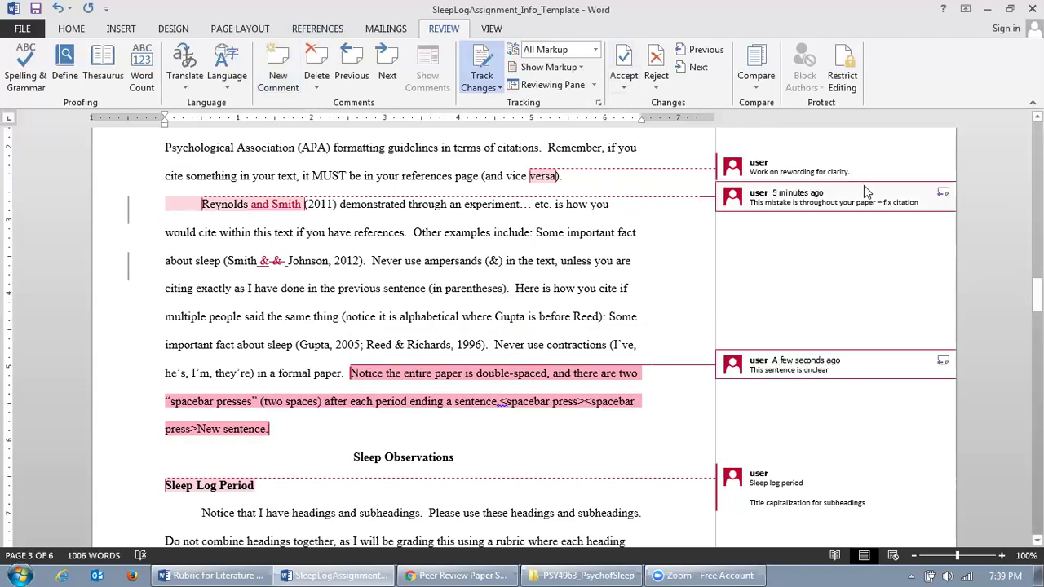
scroll(277, 514, down, 1)
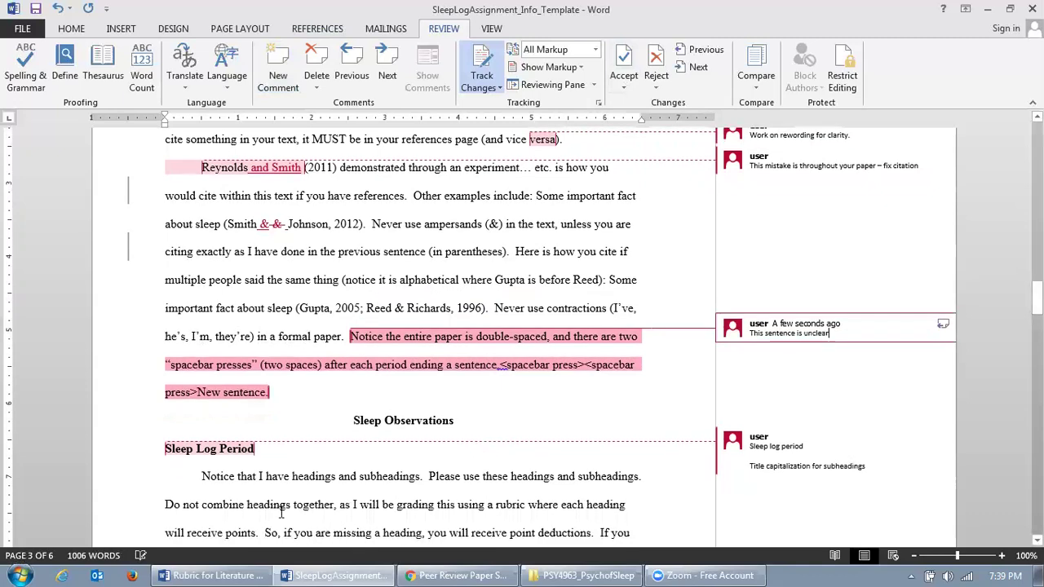
Step: Consult the 0: Unacceptable level of Criterion 4, grammar and mechanics, in the literature review rubric, and return to the paper
click(214, 574)
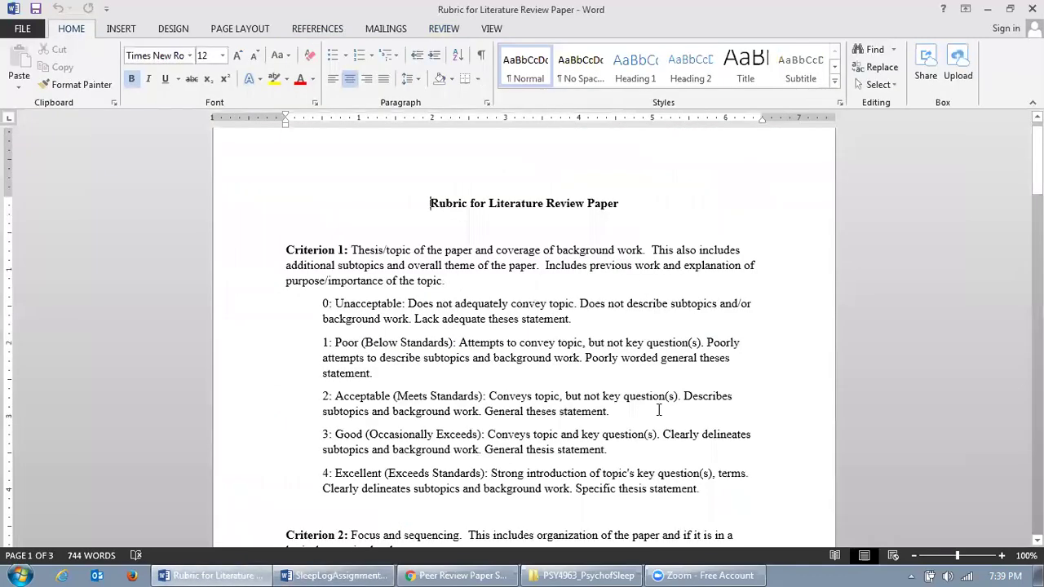
drag(1036, 160, 1036, 338)
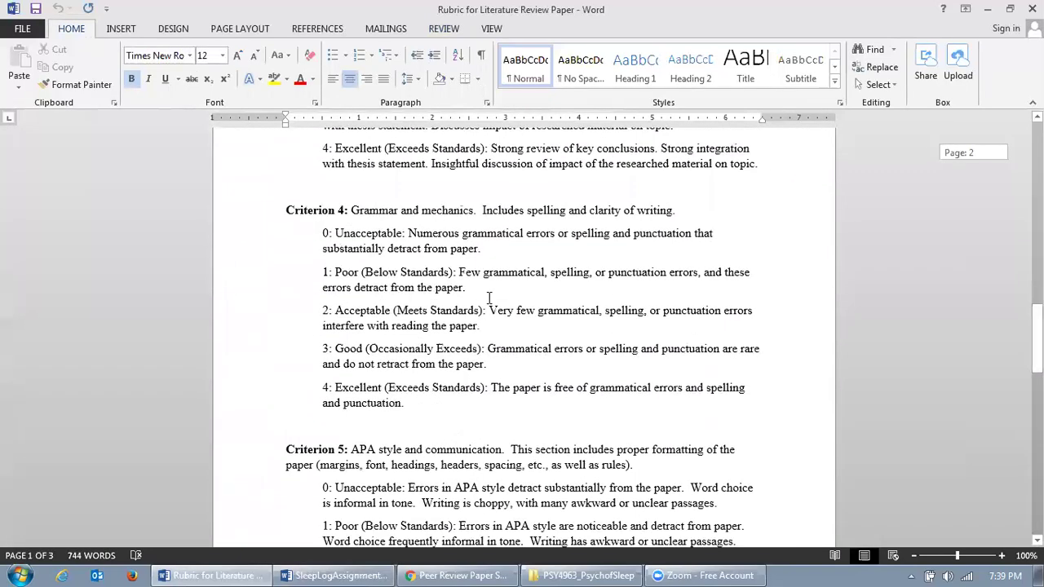
drag(501, 251, 323, 236)
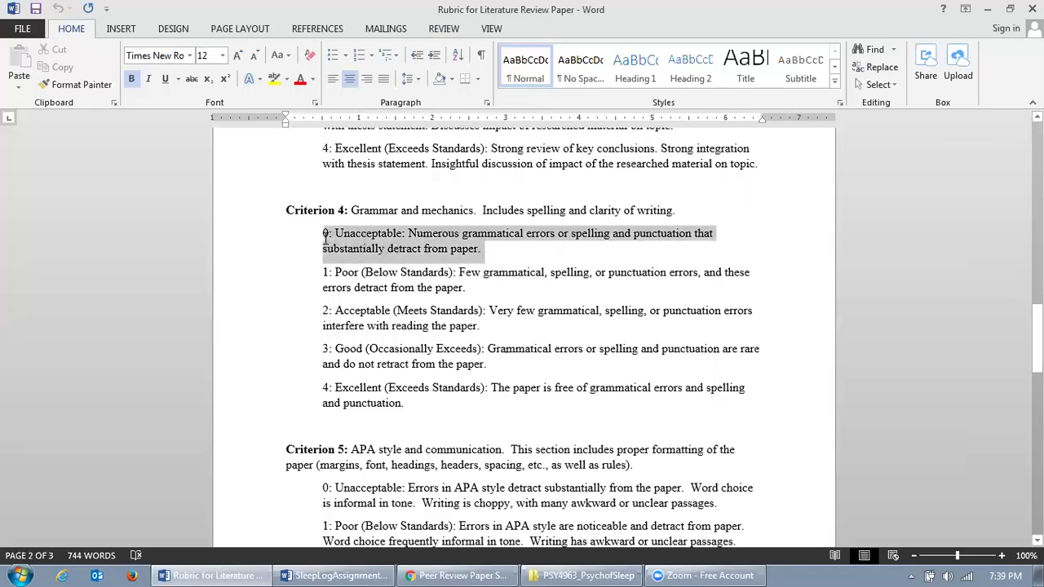
click(512, 259)
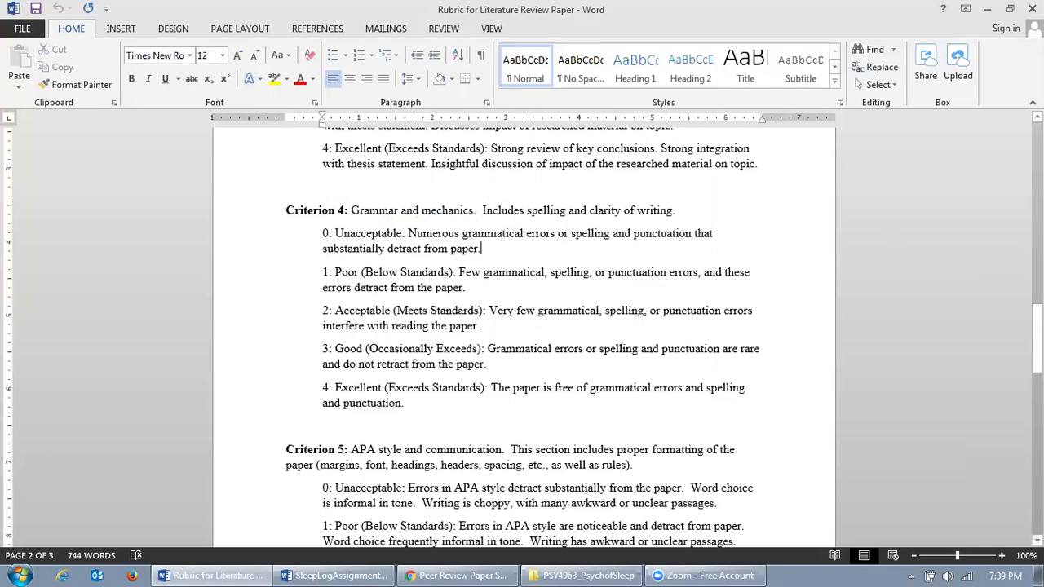
click(988, 9)
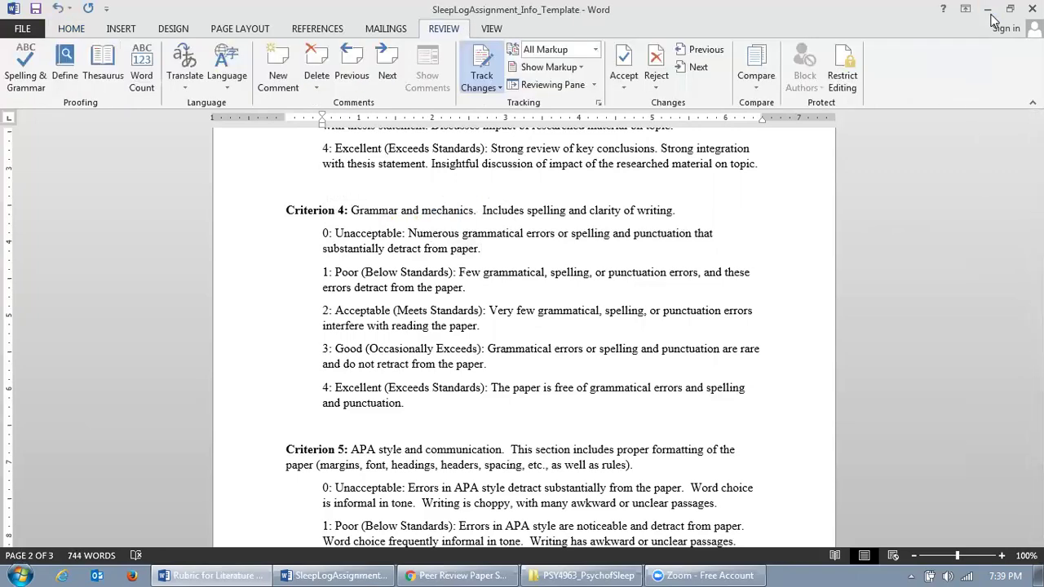
Step: Review the paper's sleep observation sections and tracked subheading change, and return to the title page
drag(1036, 297, 1036, 309)
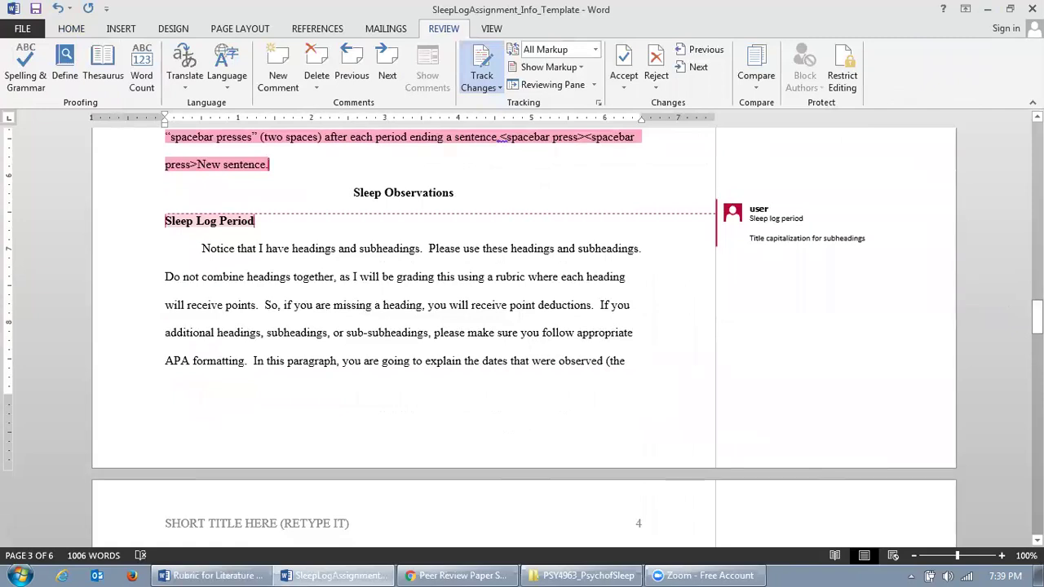
drag(1036, 314, 1036, 351)
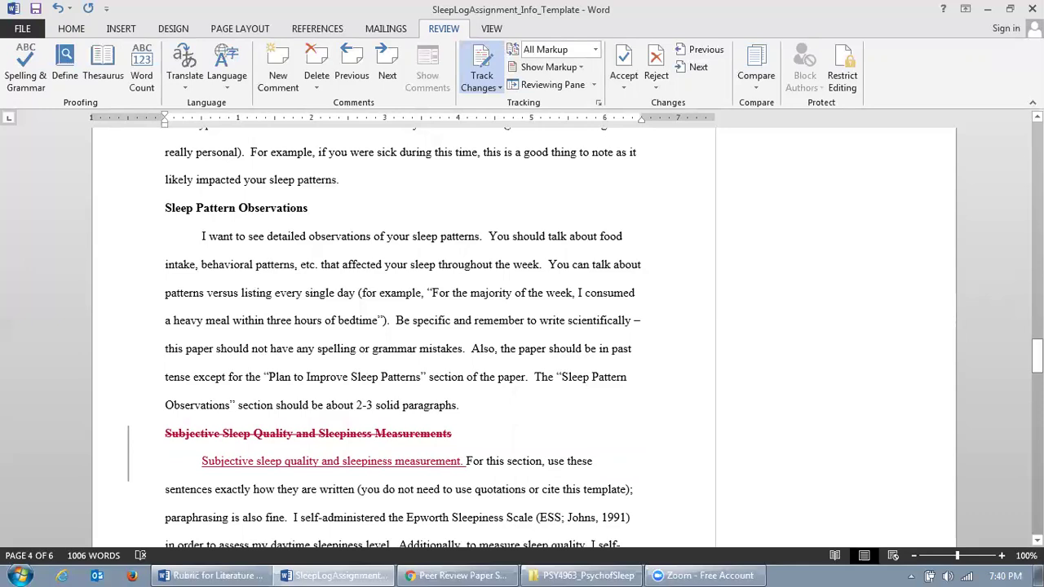
drag(1036, 351, 1036, 135)
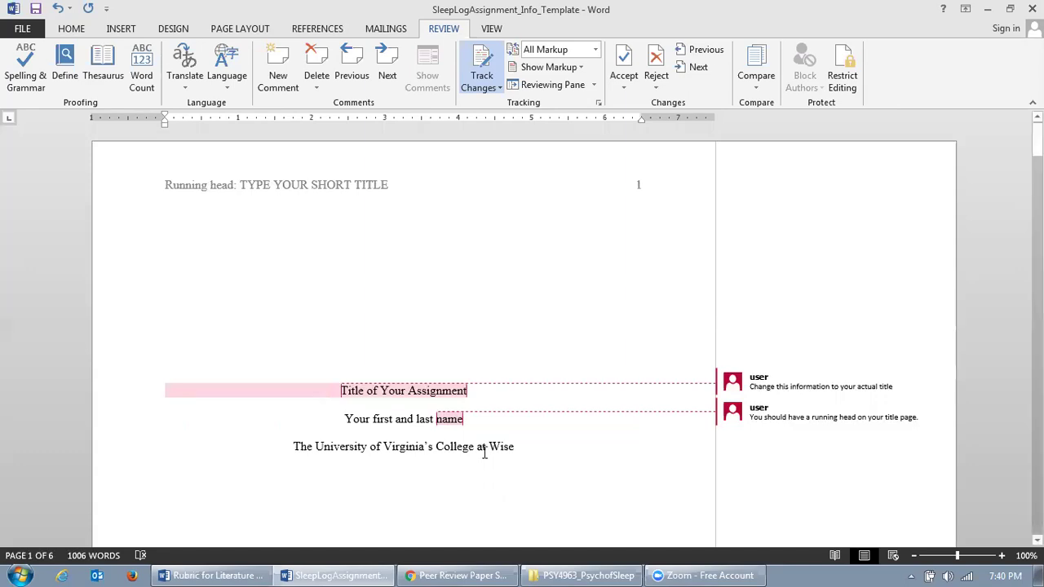
Step: Check the Zoom window briefly and minimize the reviewed paper to show the desktop
click(670, 570)
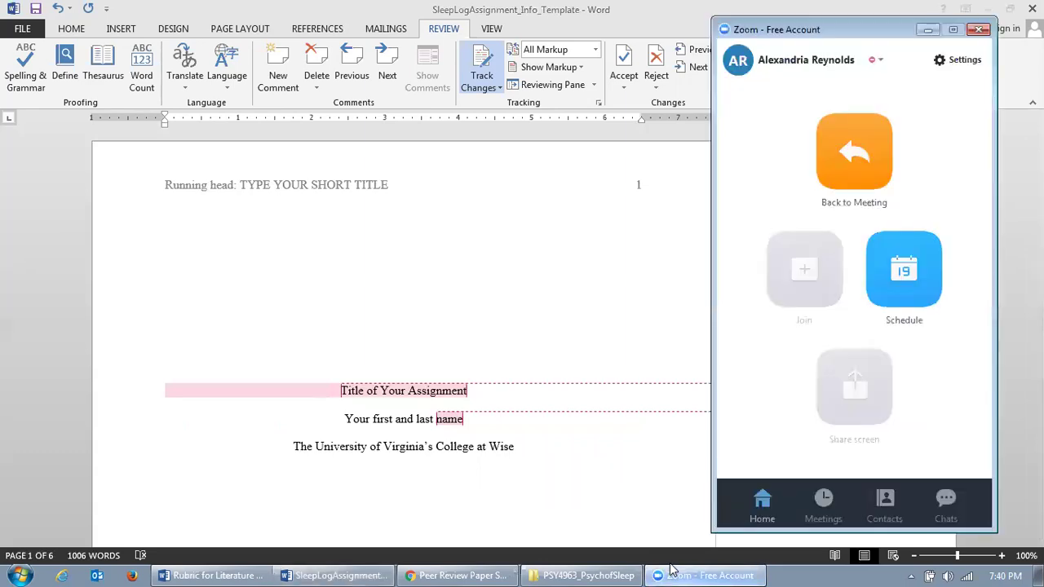
click(711, 119)
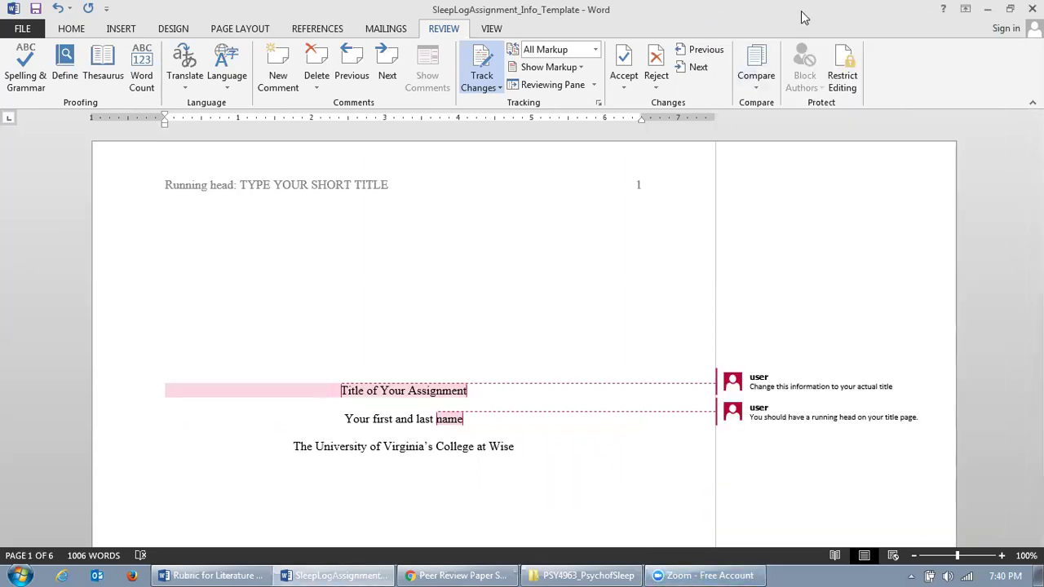
click(987, 9)
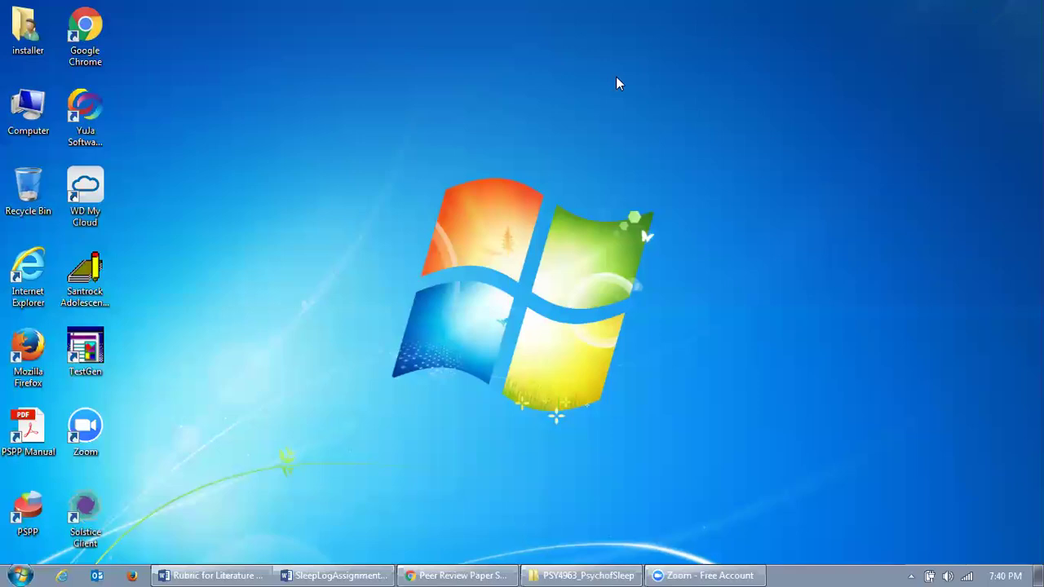